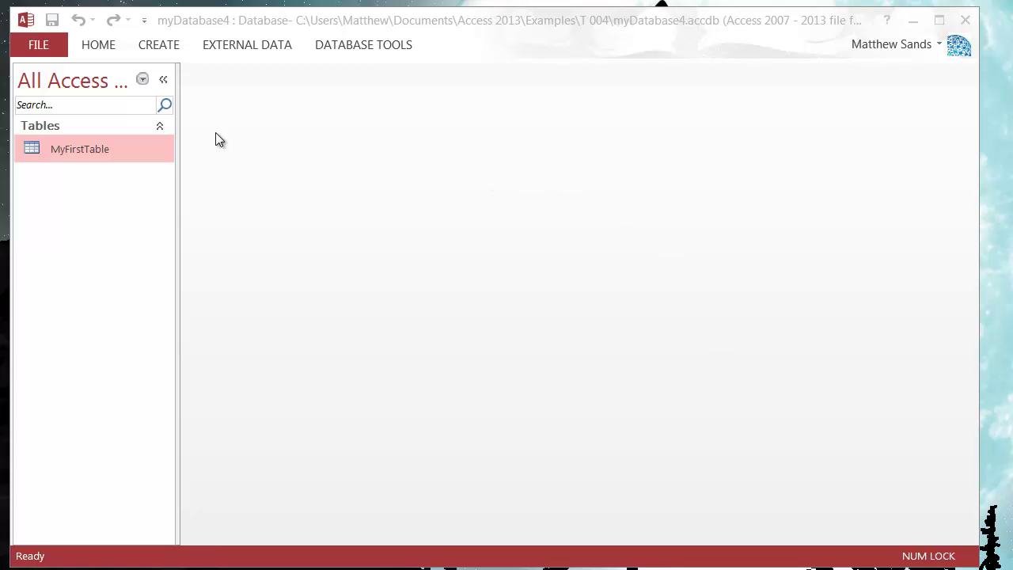
Rename the MyFirstTable table to Users
right_click(90, 150)
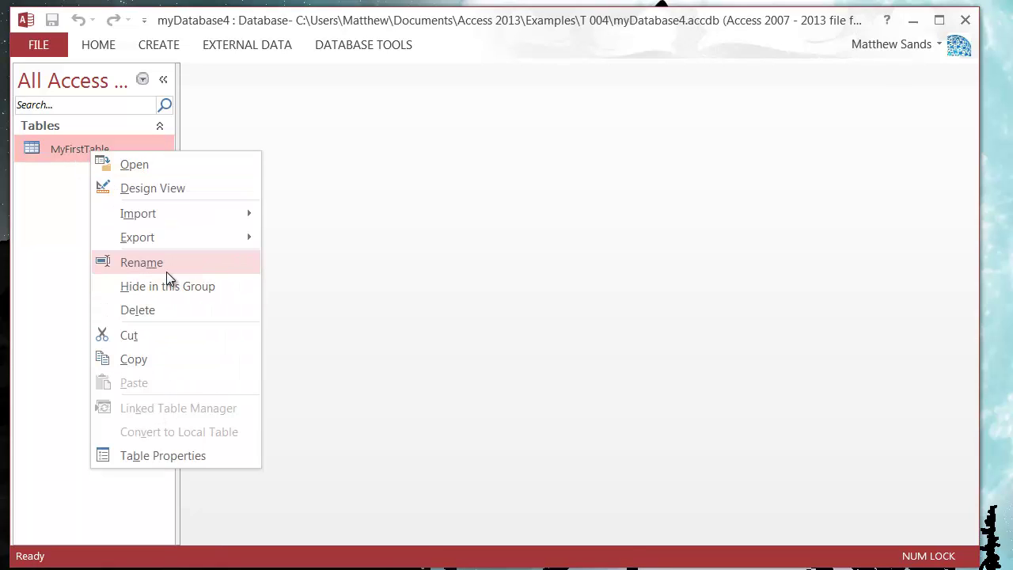
click(141, 262)
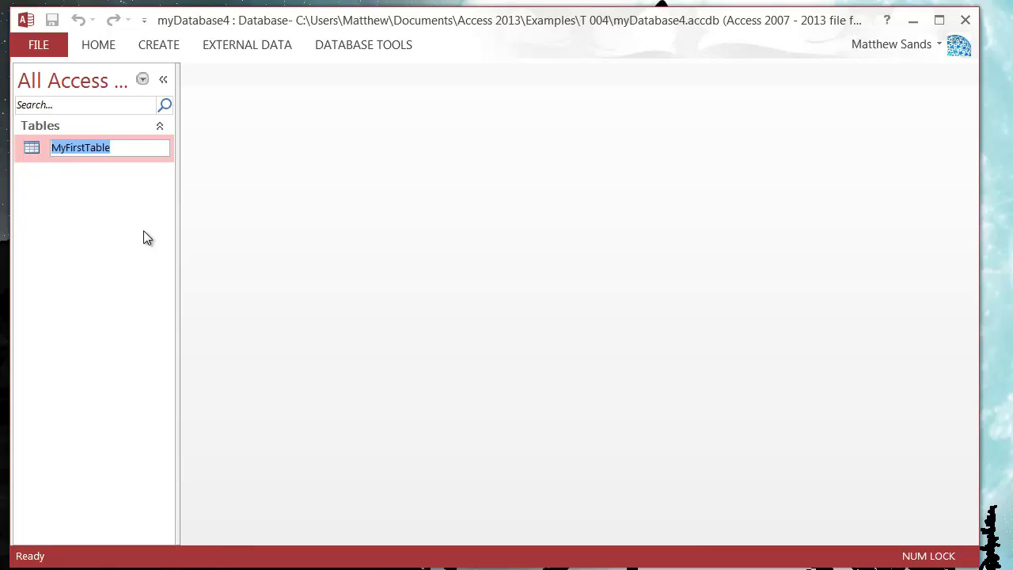
text(Users)
key(Return)
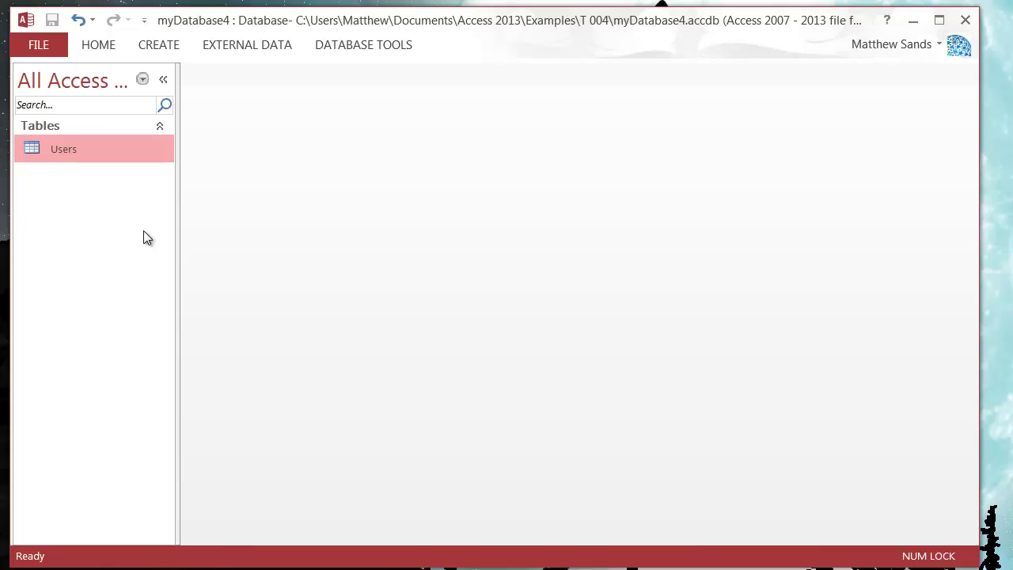
Open the Users table to look over its three records, then close it
double_click(91, 148)
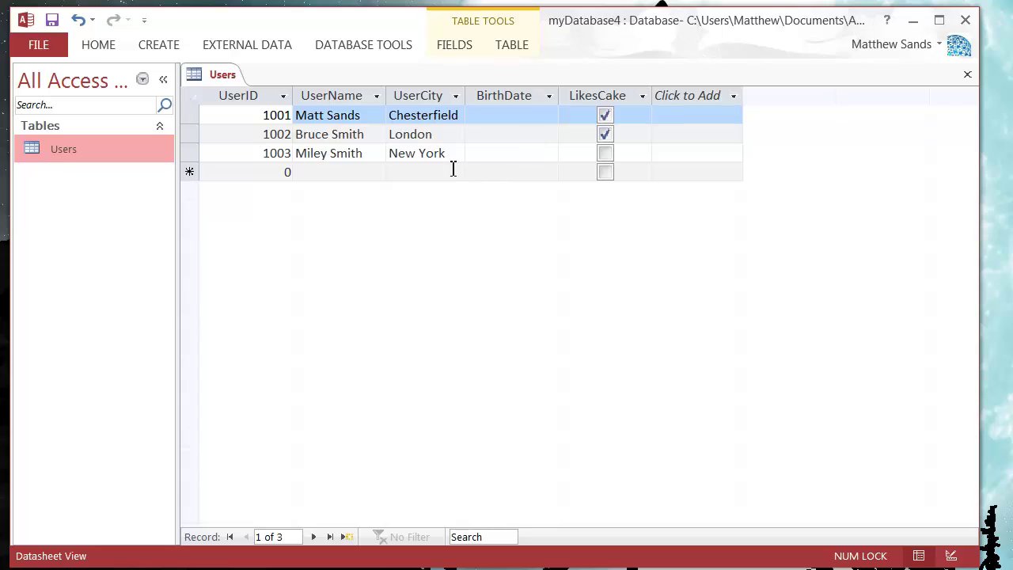
click(430, 172)
click(353, 171)
click(248, 172)
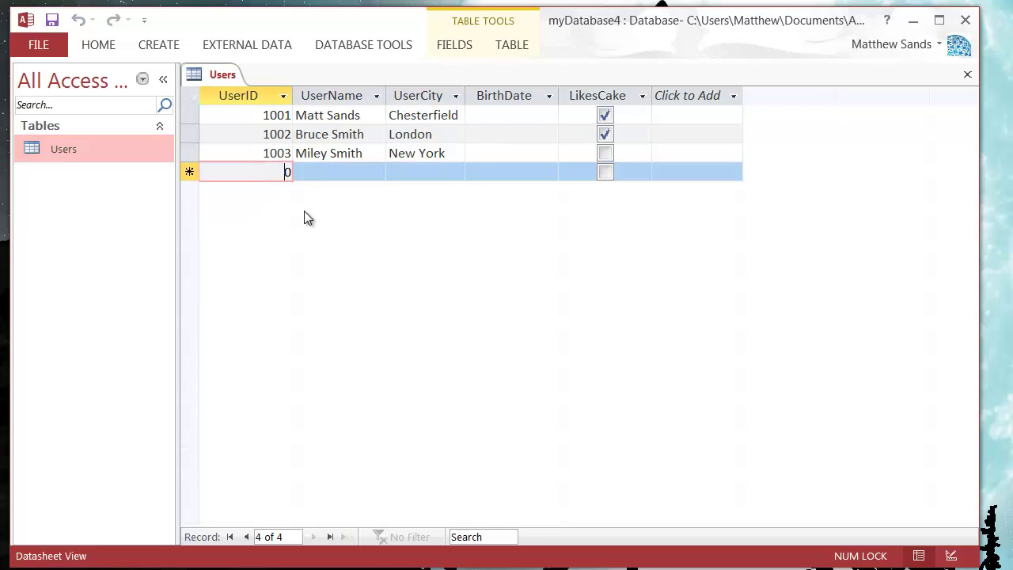
right_click(226, 77)
click(253, 108)
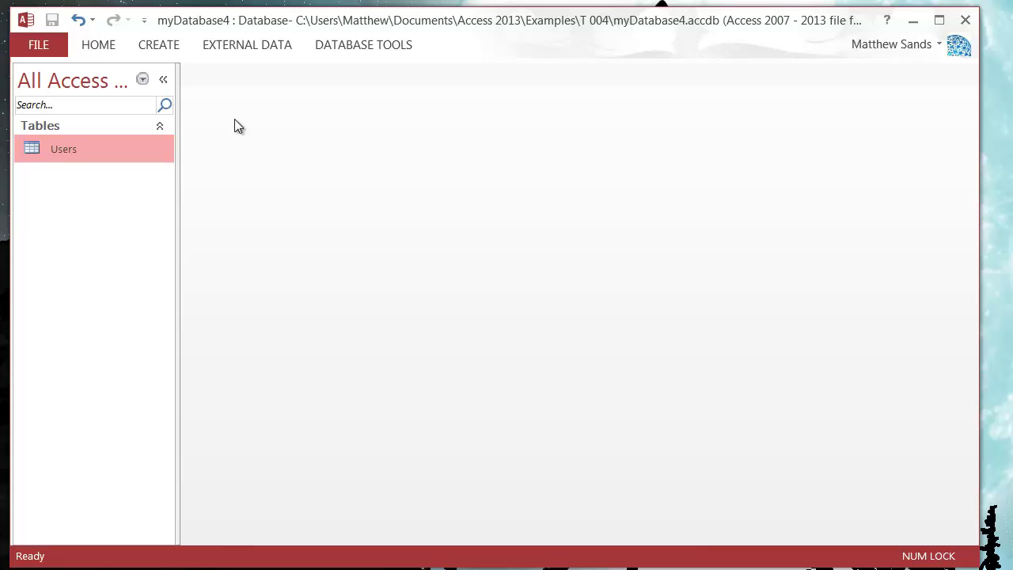
right_click(79, 208)
click(48, 187)
Create a new table in Design view and close its Property Sheet
click(157, 46)
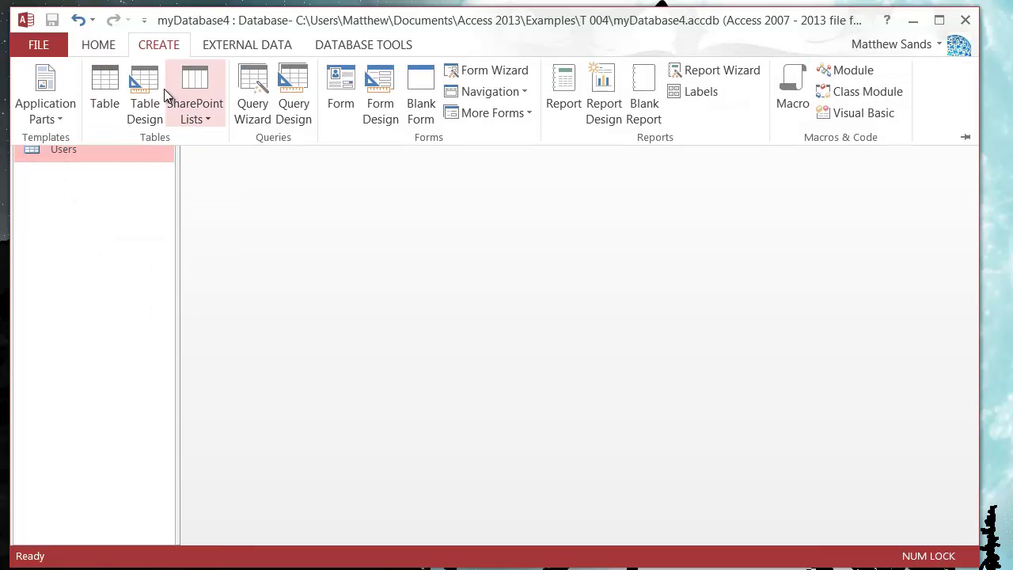
click(145, 91)
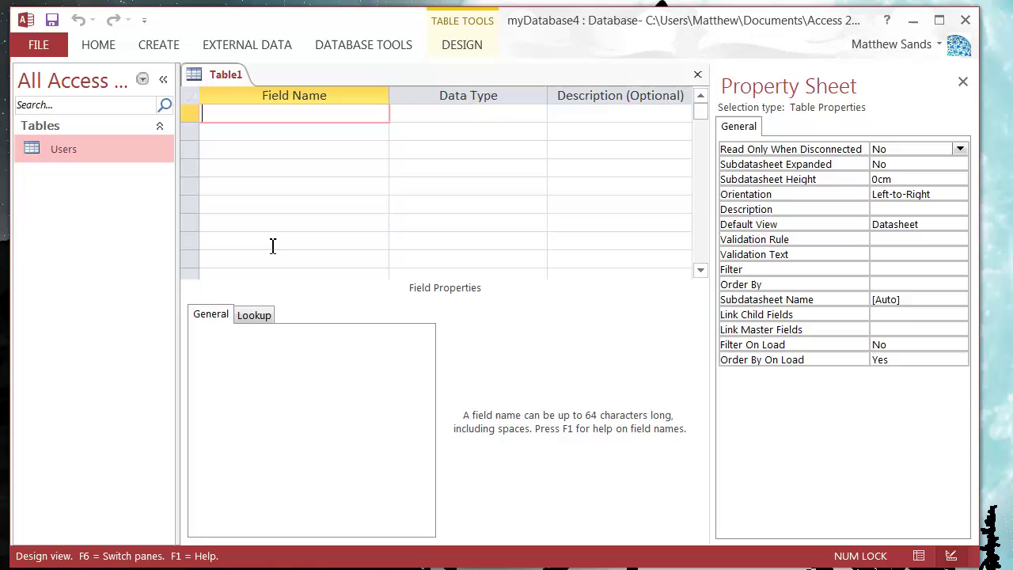
click(963, 84)
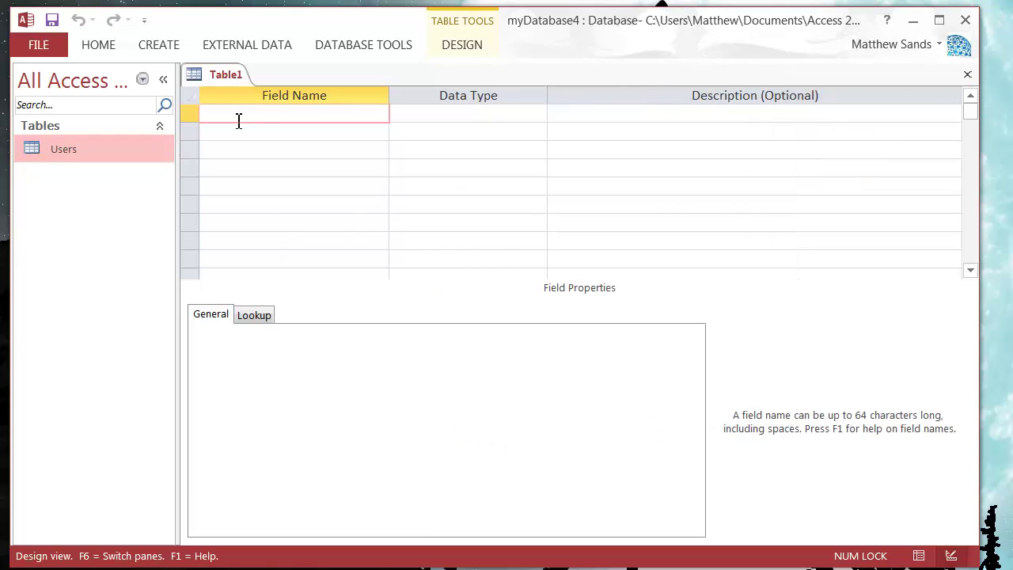
click(245, 113)
Try saving the empty table as Sales and dismiss the can't-save warning
right_click(216, 76)
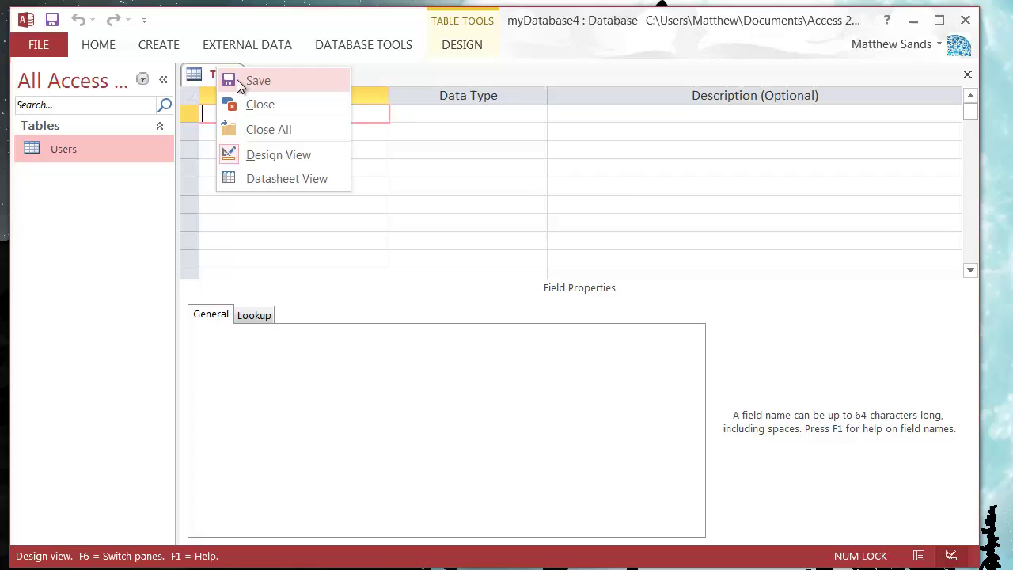
click(246, 79)
text(Sales)
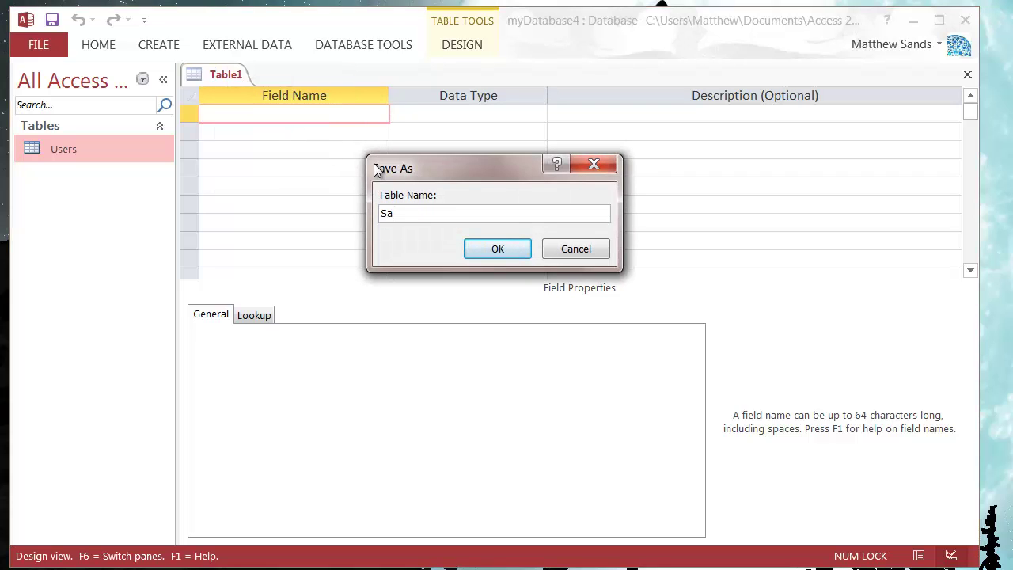
click(496, 249)
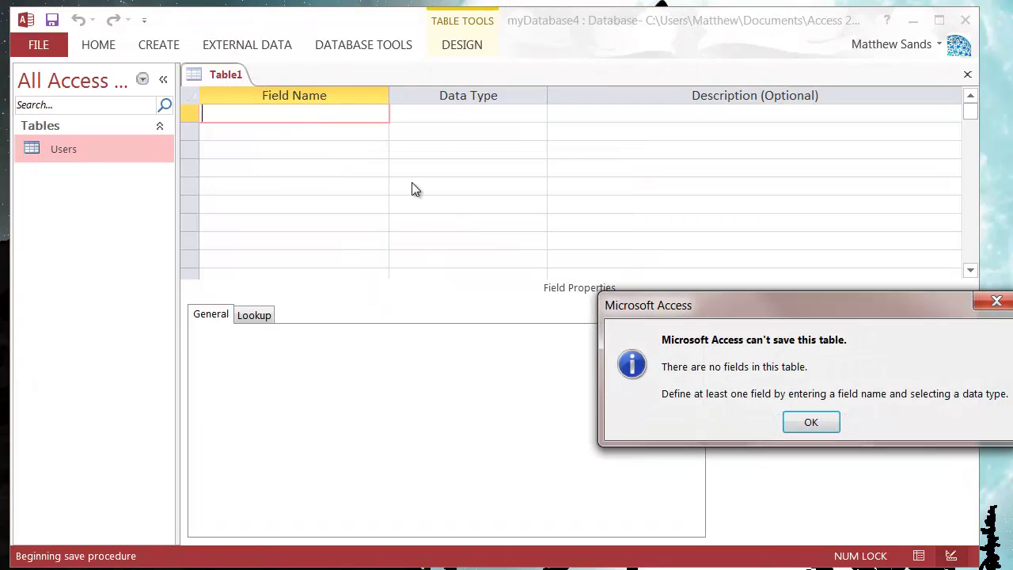
click(811, 423)
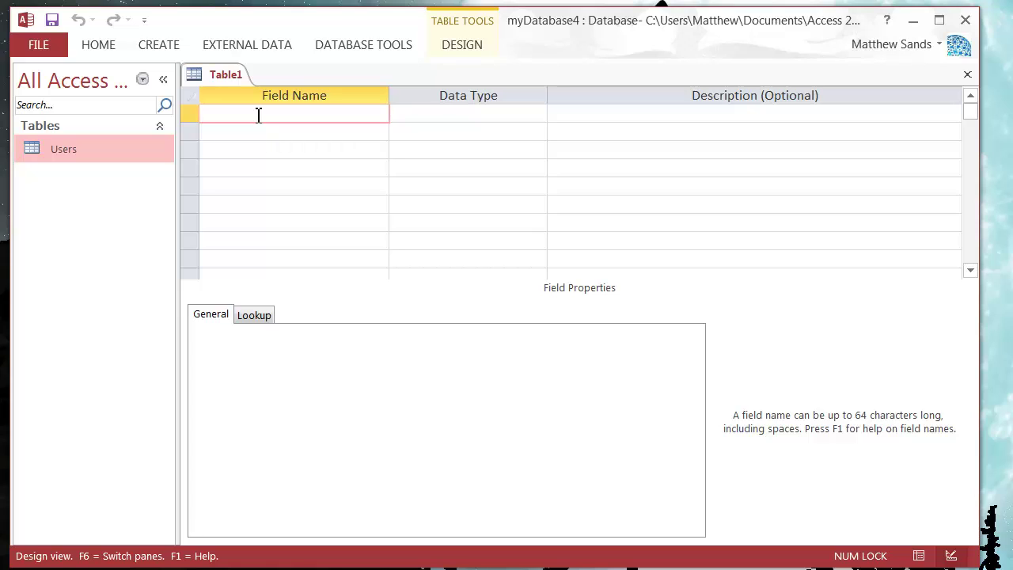
Add a UserID Short Text field and a SaleID field set to AutoNumber
click(309, 111)
text(UserID)
click(269, 129)
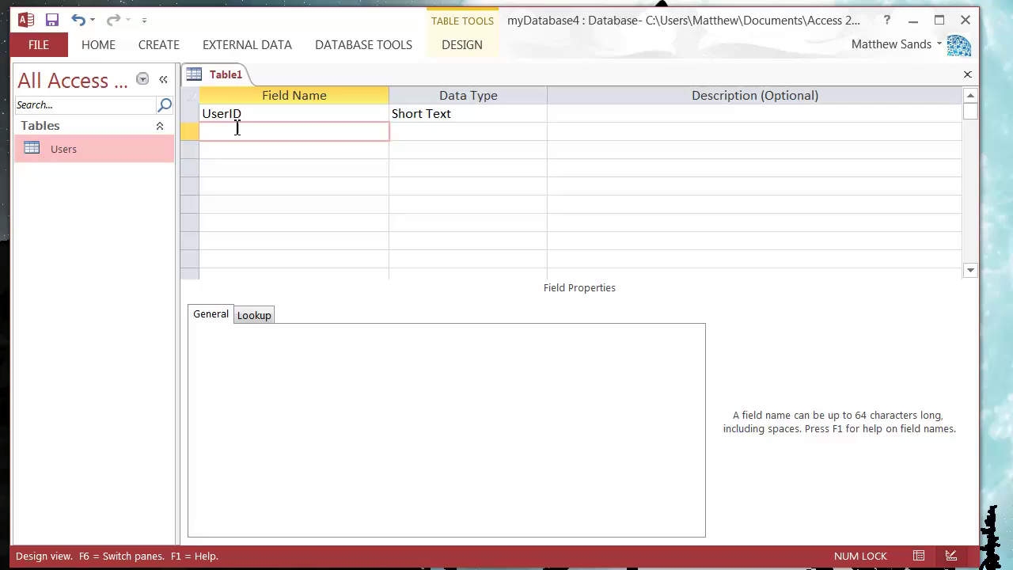
text(SaleID)
key(Tab)
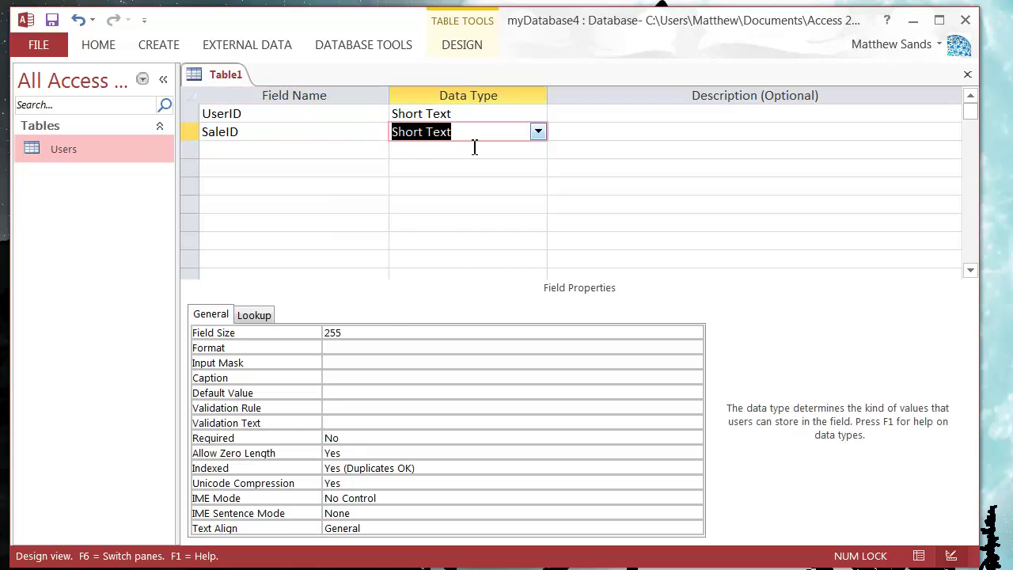
click(538, 133)
click(453, 237)
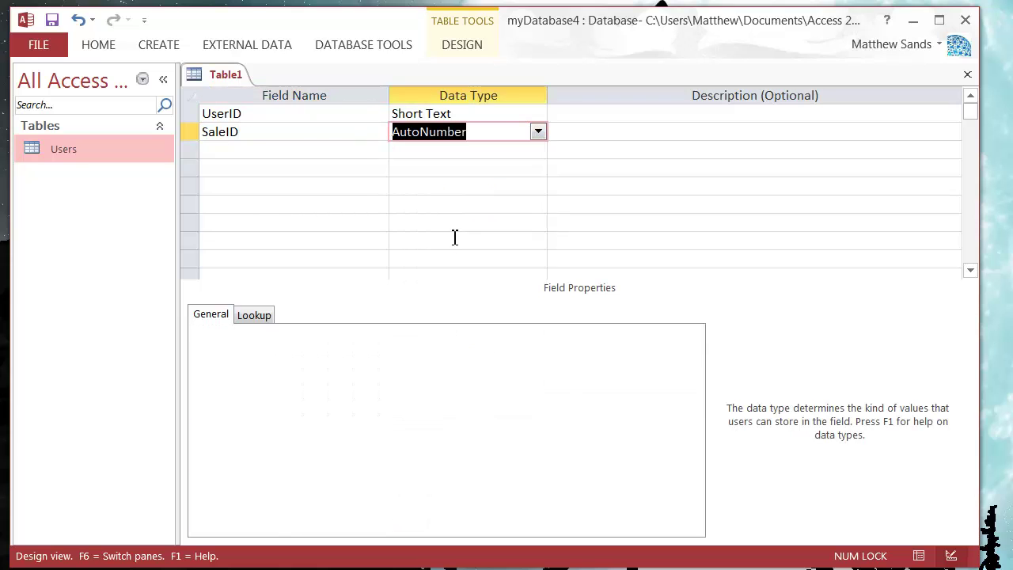
Move the SaleID row above UserID and review its New Values options
click(325, 147)
click(481, 133)
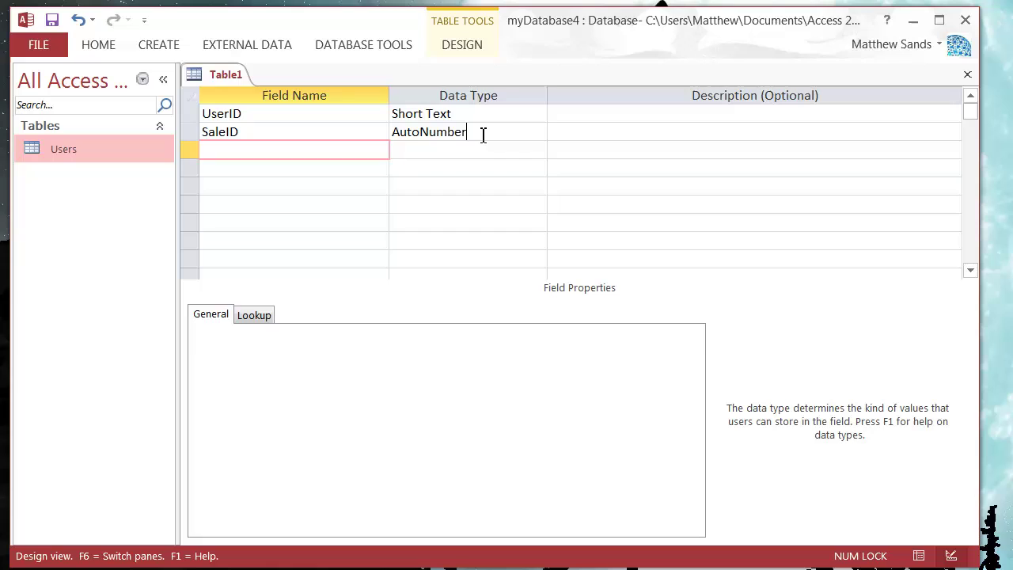
click(369, 130)
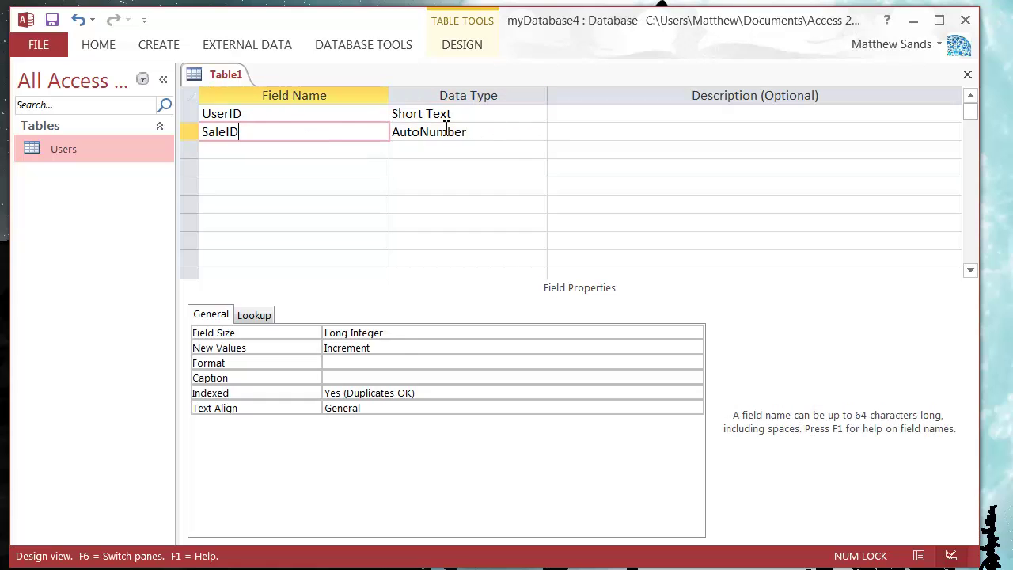
click(190, 131)
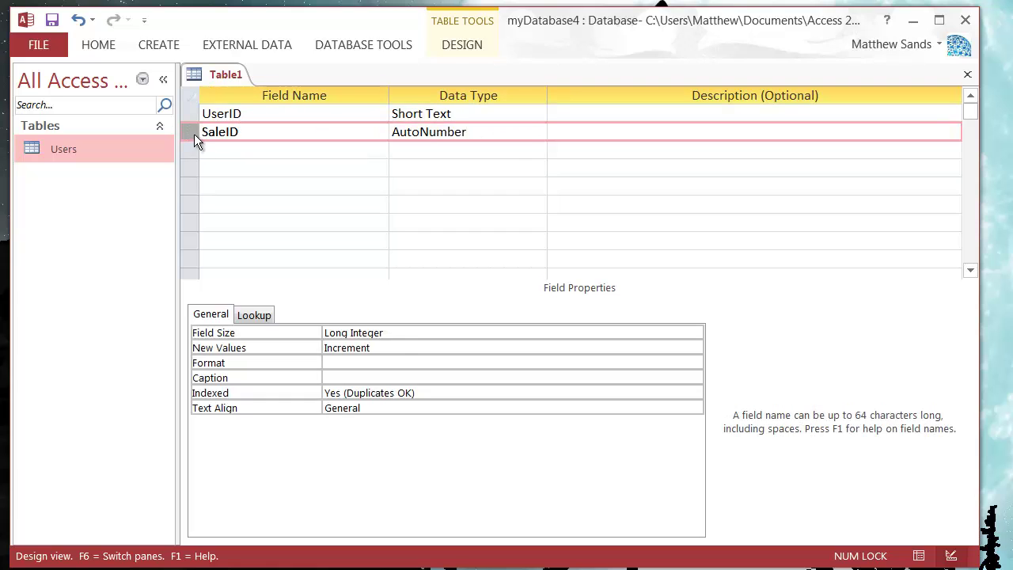
drag(198, 131, 195, 108)
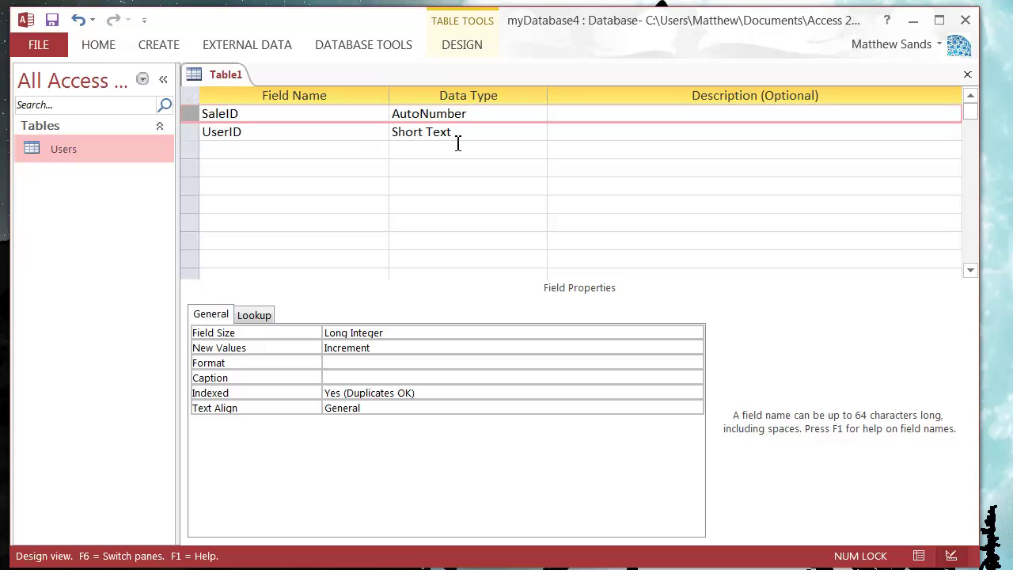
click(483, 115)
click(351, 113)
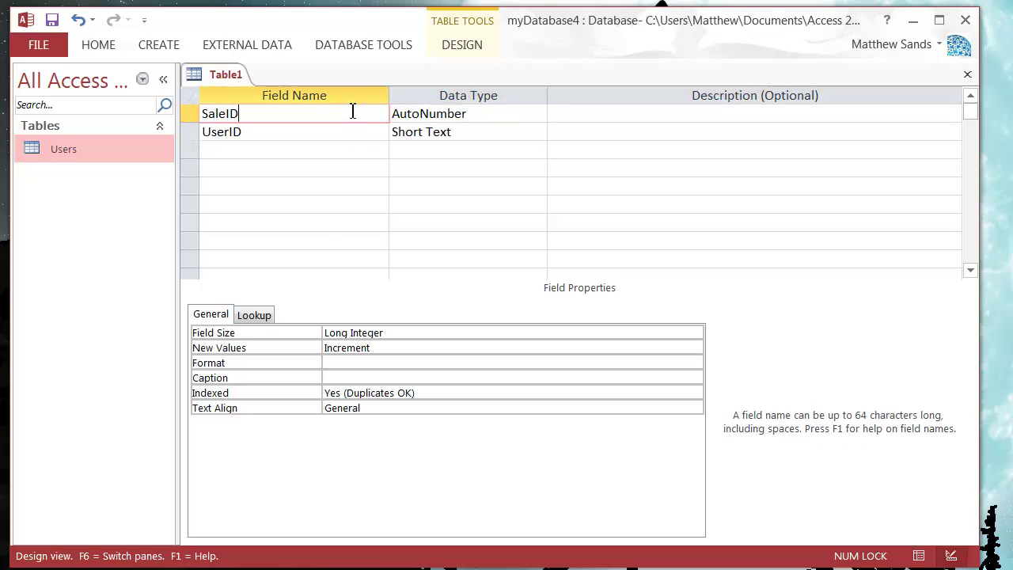
click(519, 113)
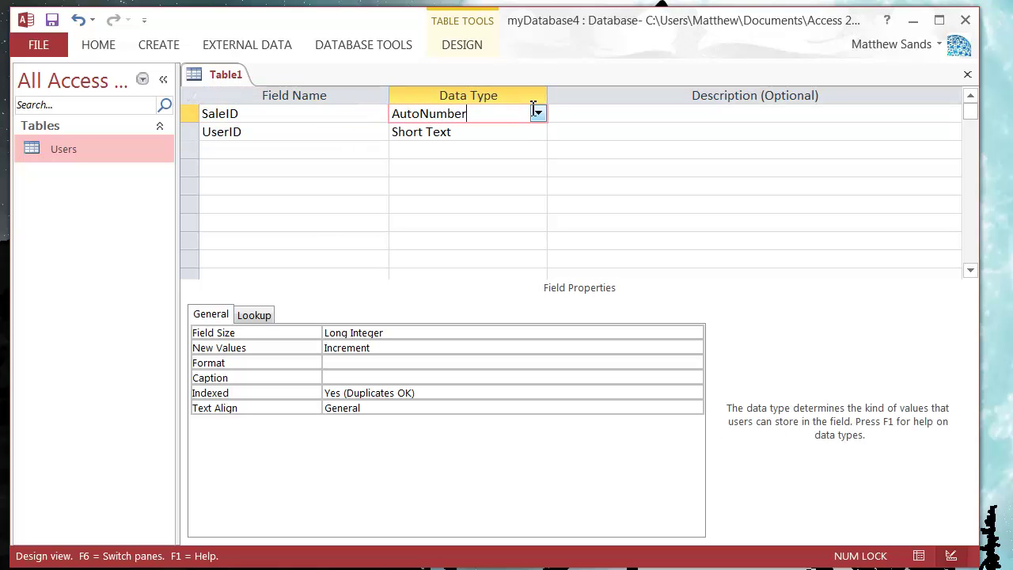
click(389, 349)
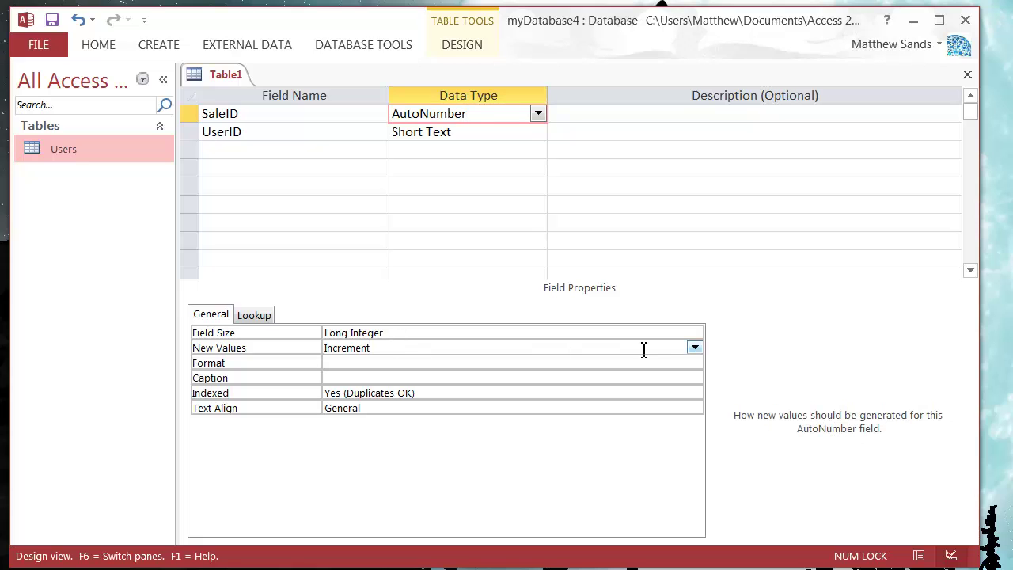
click(694, 349)
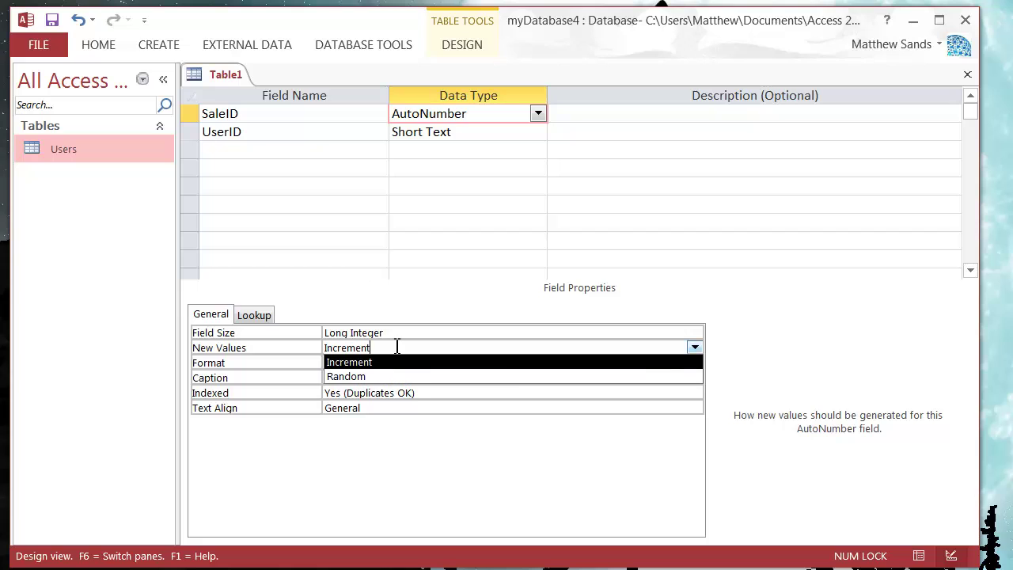
Change the UserID field's data type to Number
click(317, 151)
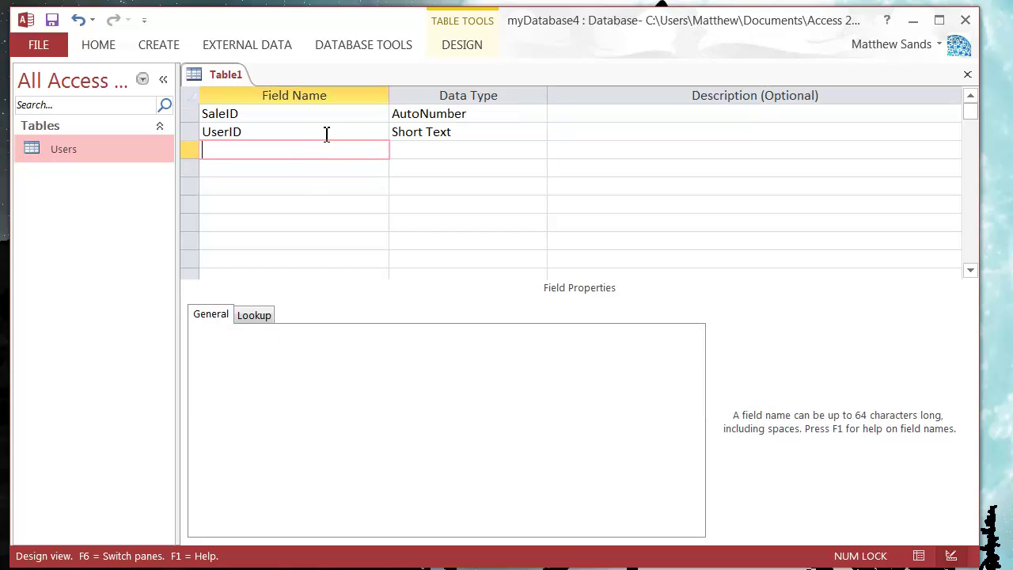
click(327, 133)
click(467, 132)
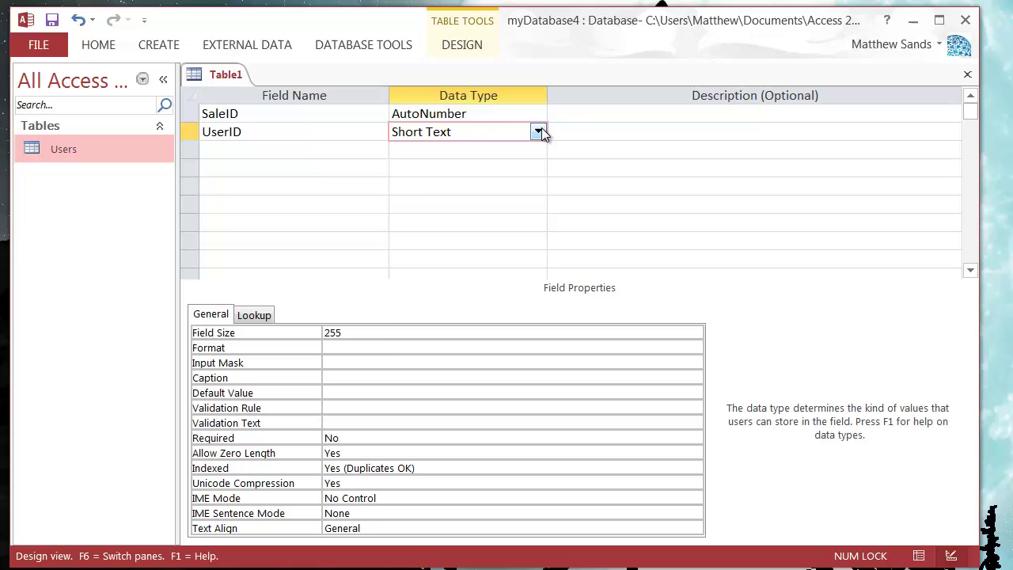
click(538, 132)
click(440, 187)
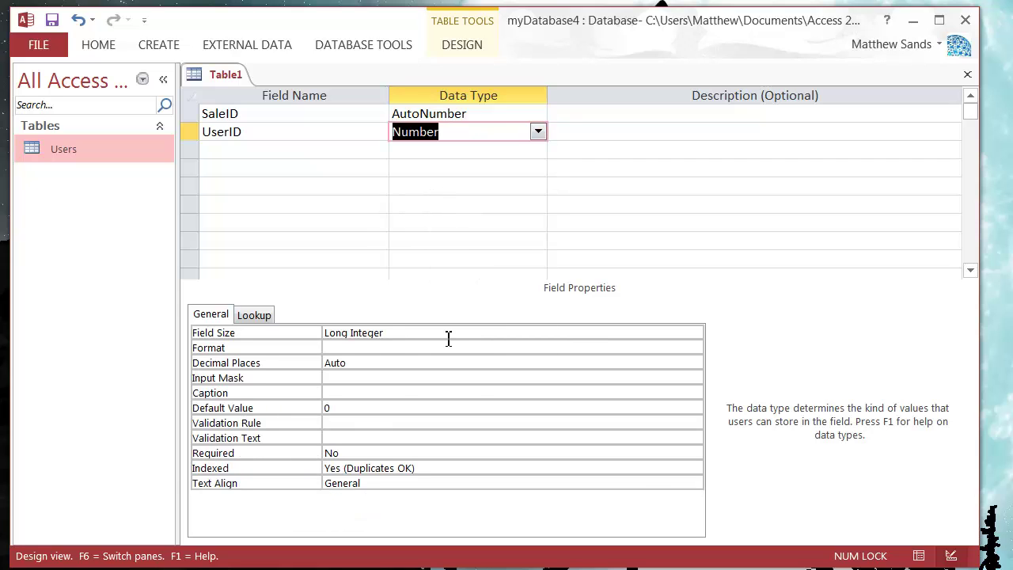
Add an ItemName Short Text field with Field Size 64
click(277, 147)
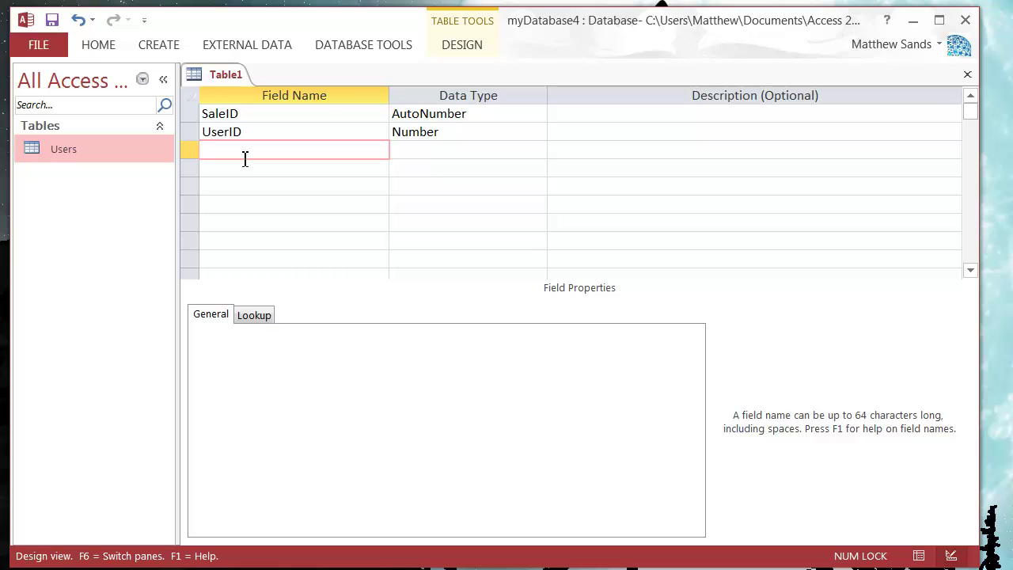
text(ItemName)
key(Tab)
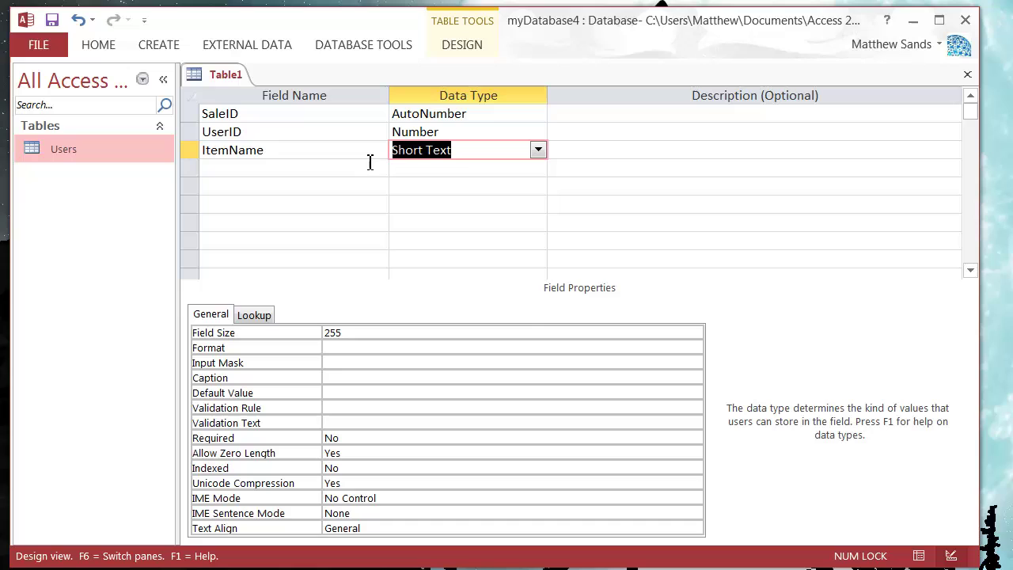
drag(358, 333, 311, 335)
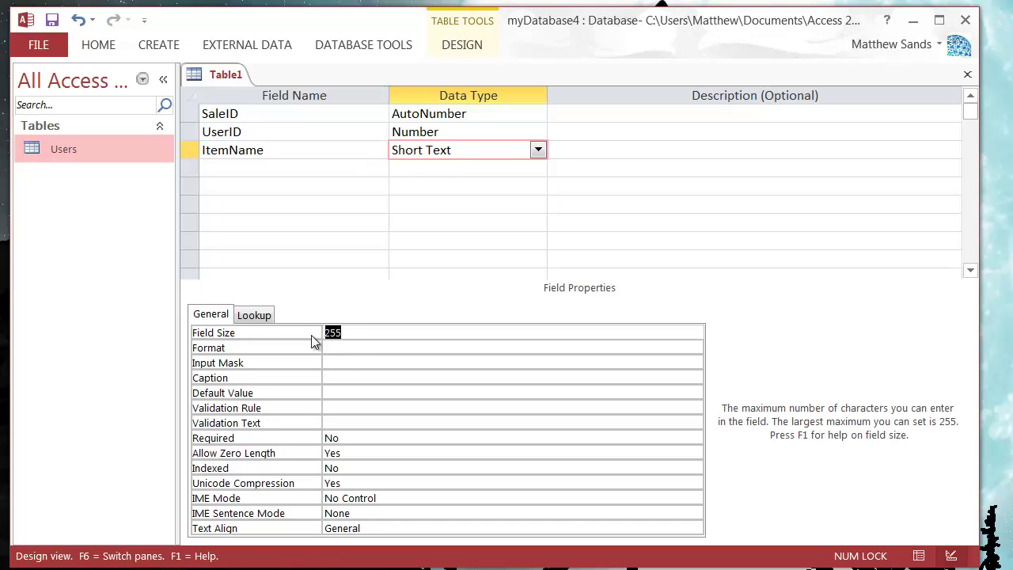
text(64)
Add an ItemCost field with Currency data type and Currency format
click(310, 168)
text(It)
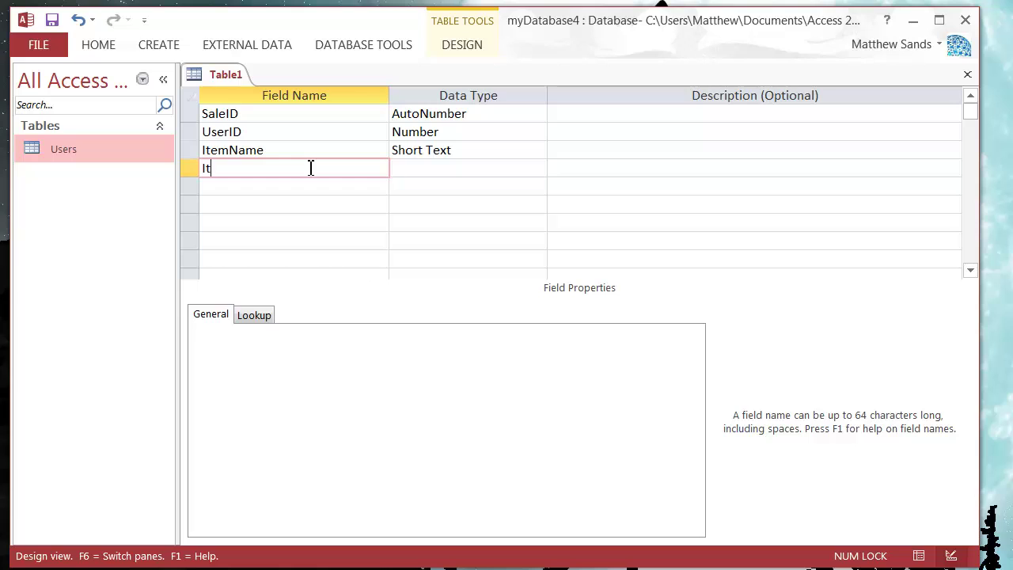
text(emCost)
key(Tab)
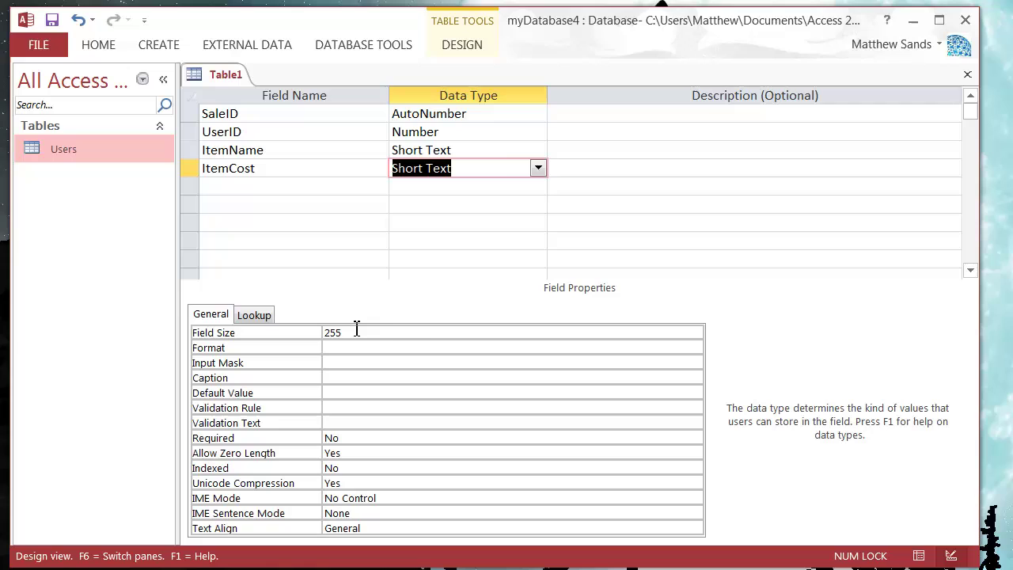
click(537, 168)
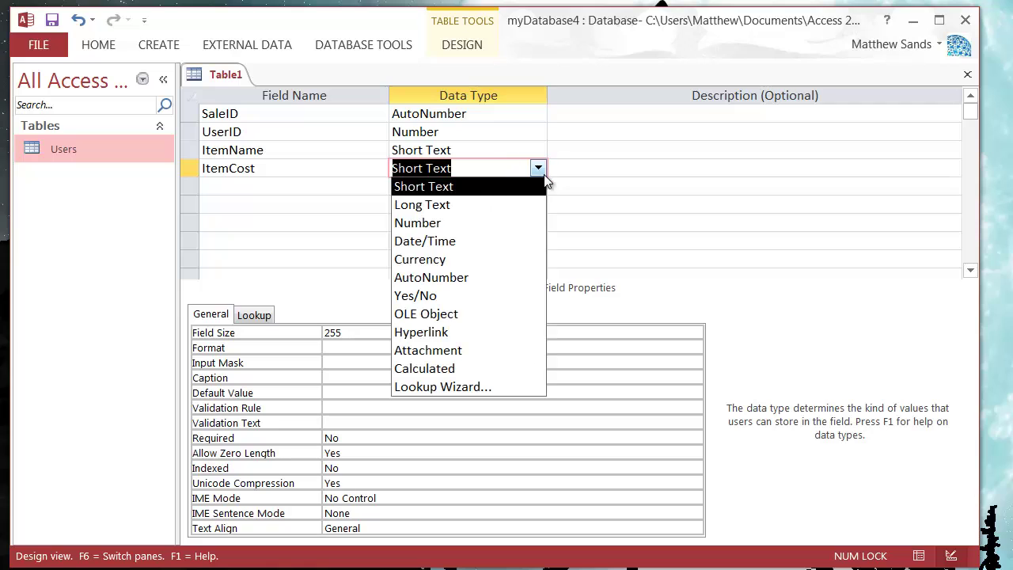
click(452, 262)
click(388, 332)
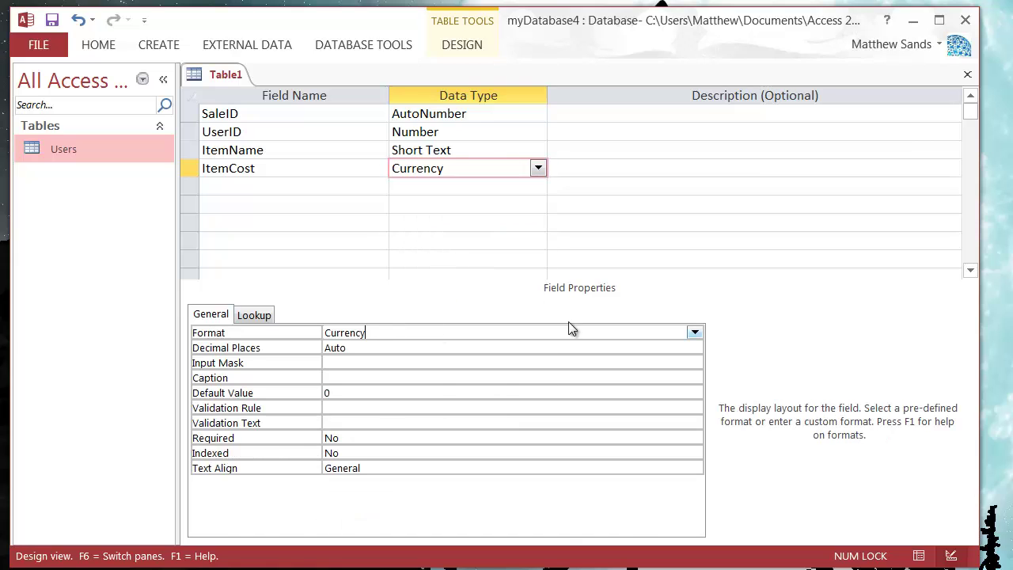
click(694, 333)
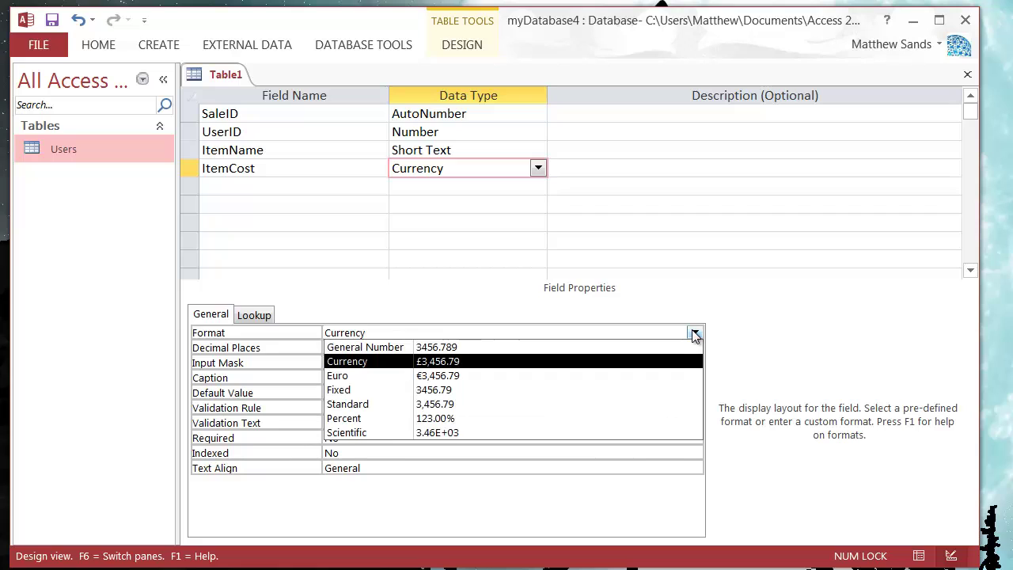
click(452, 362)
Add a Quantity field with the Number data type
click(448, 187)
click(338, 185)
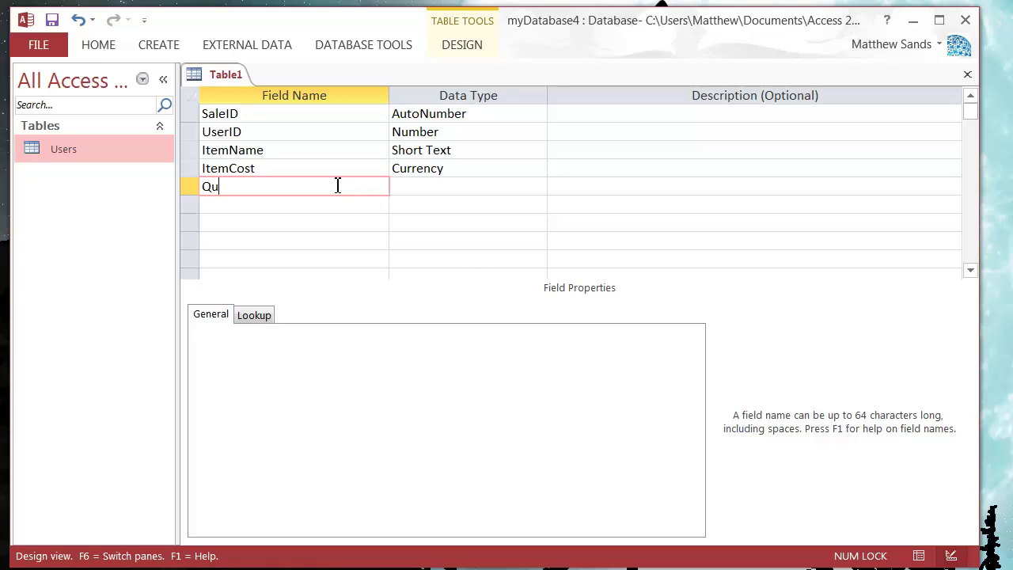
text(Quantity)
key(Tab)
click(536, 186)
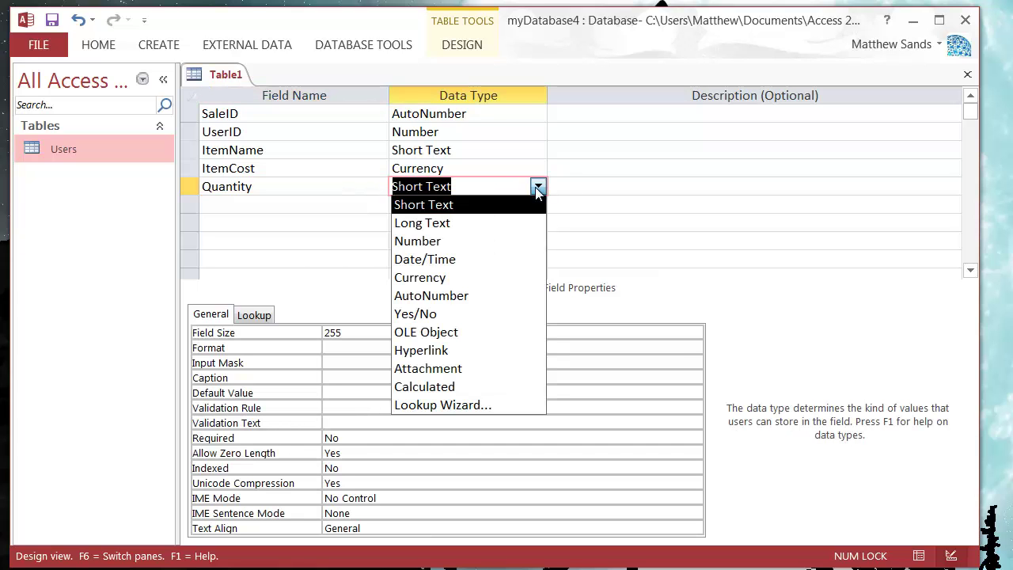
click(476, 240)
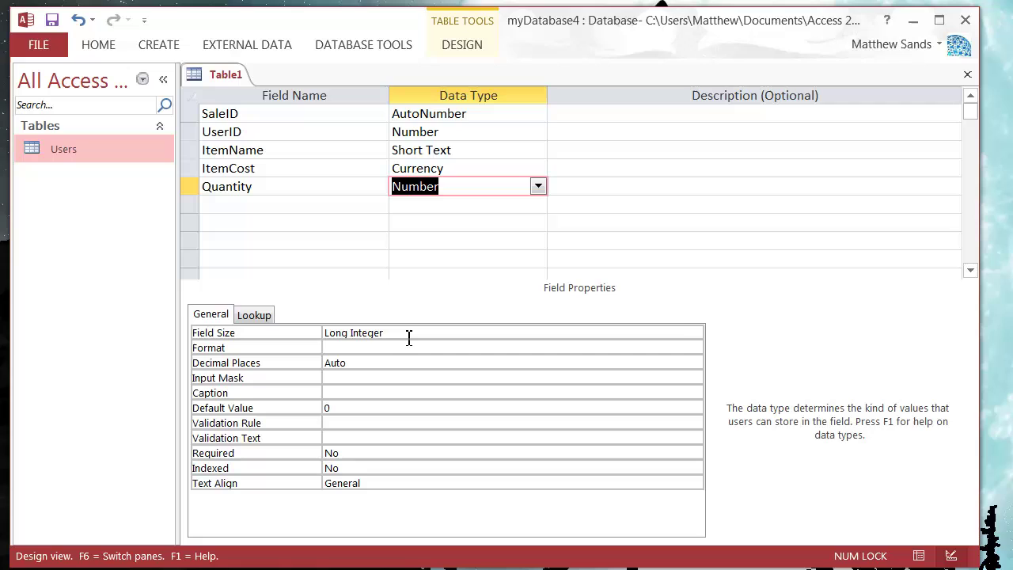
click(408, 337)
click(361, 205)
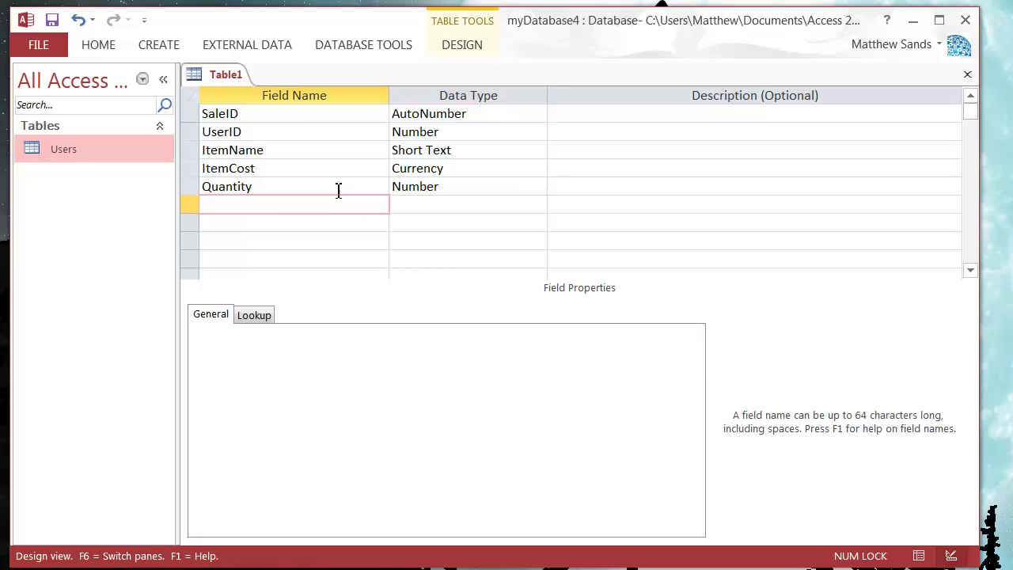
Try saving the table as Sales and dismiss the missing primary key warning
right_click(204, 75)
click(246, 93)
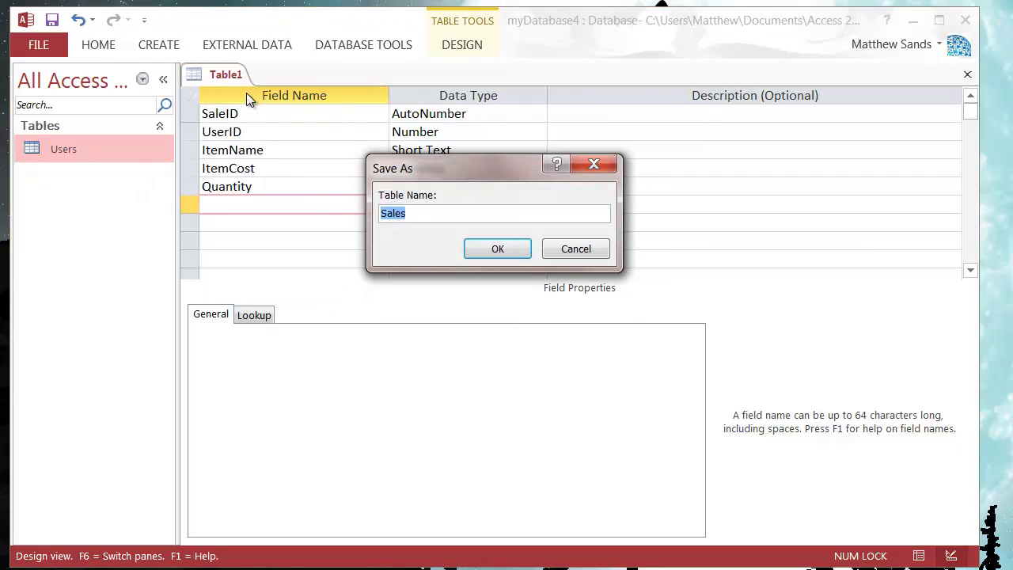
click(485, 245)
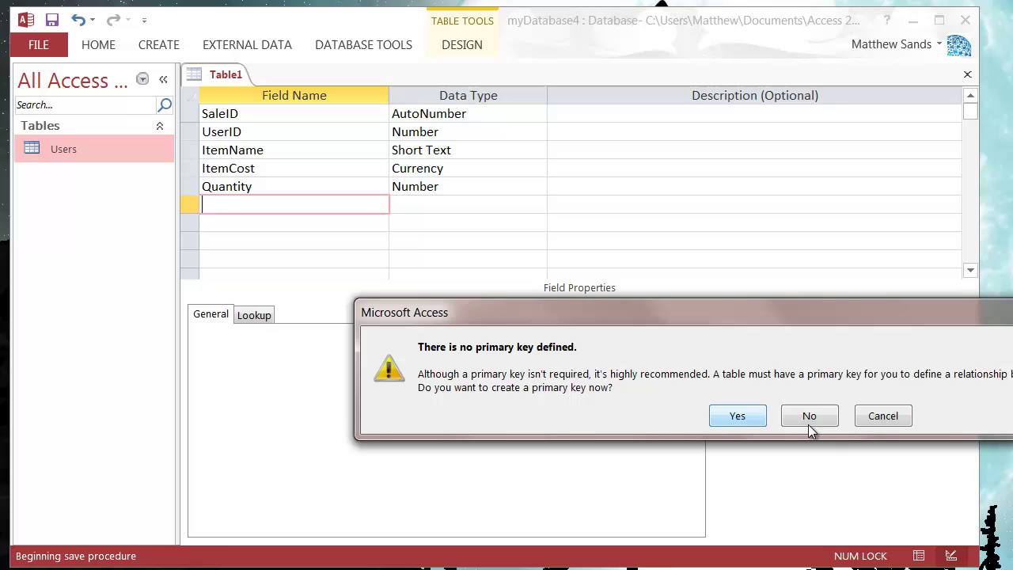
click(888, 418)
Make SaleID the primary key and review the UserID, ItemName, ItemCost and Quantity properties
click(190, 113)
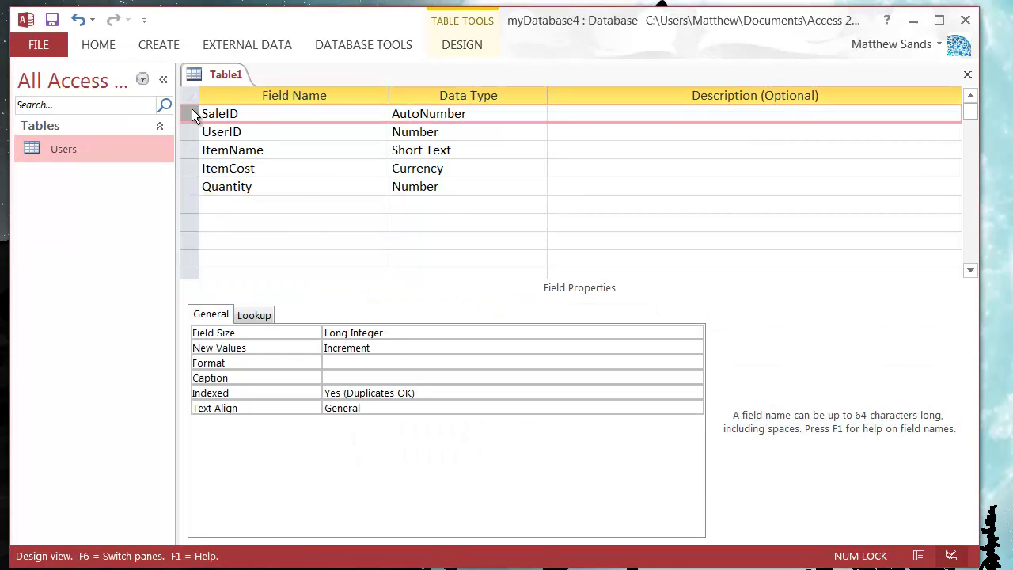
right_click(192, 114)
click(224, 122)
click(309, 131)
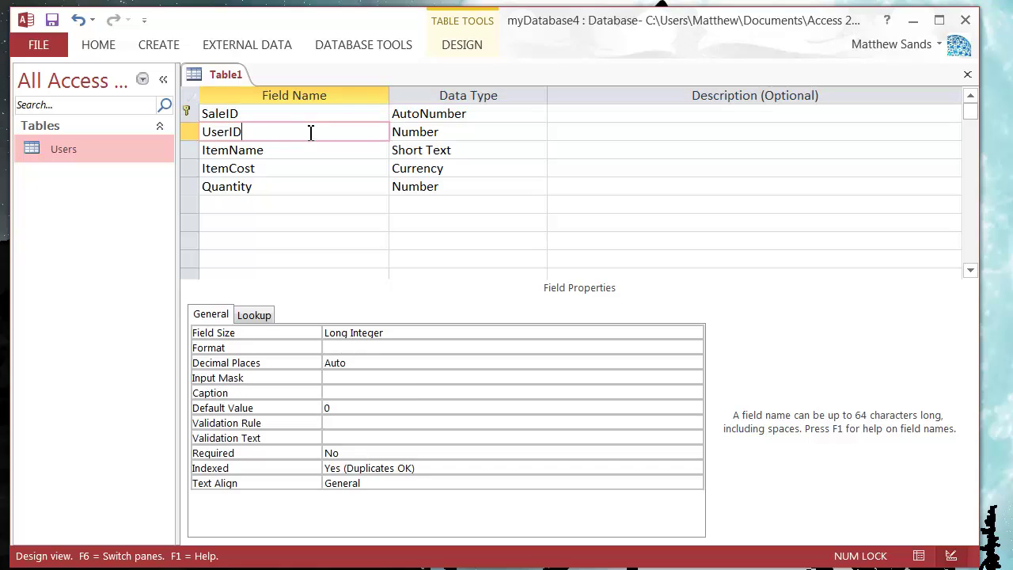
click(301, 145)
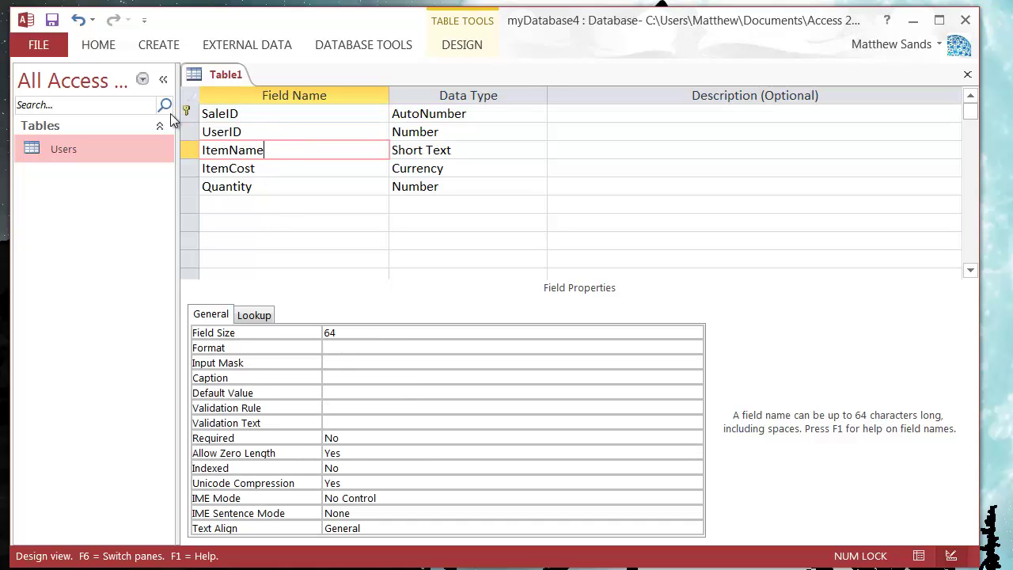
click(267, 131)
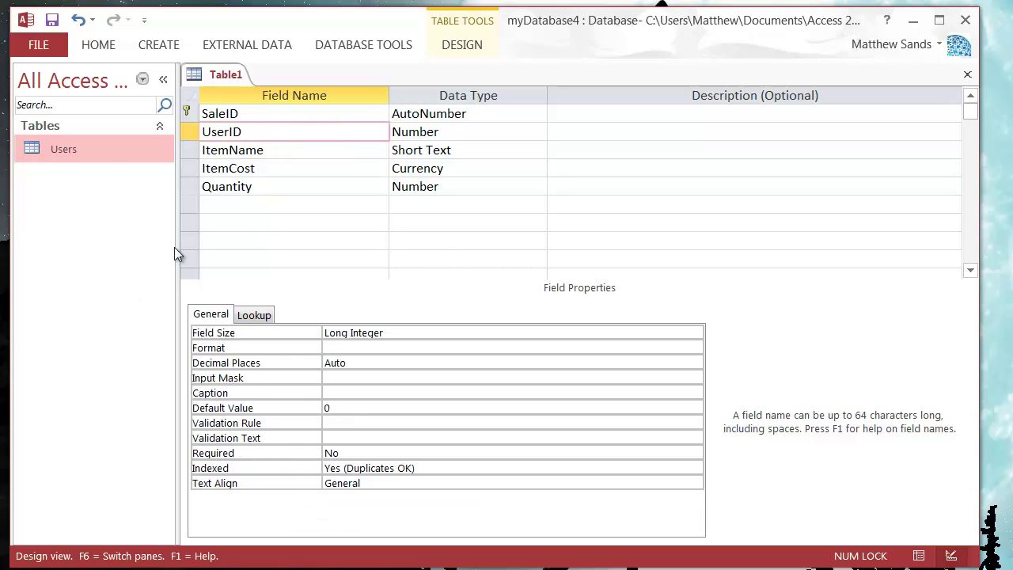
click(276, 150)
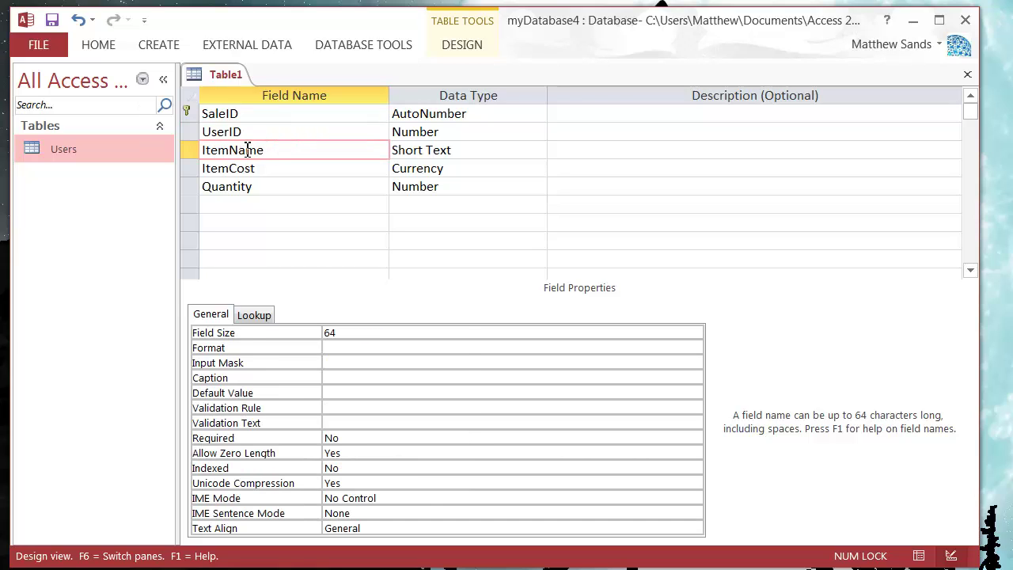
click(265, 169)
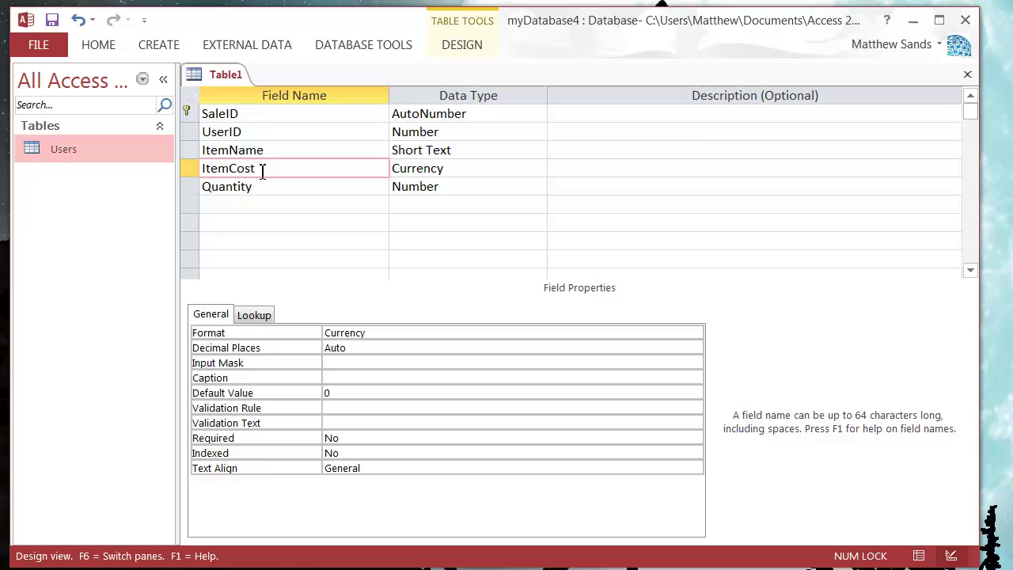
click(259, 187)
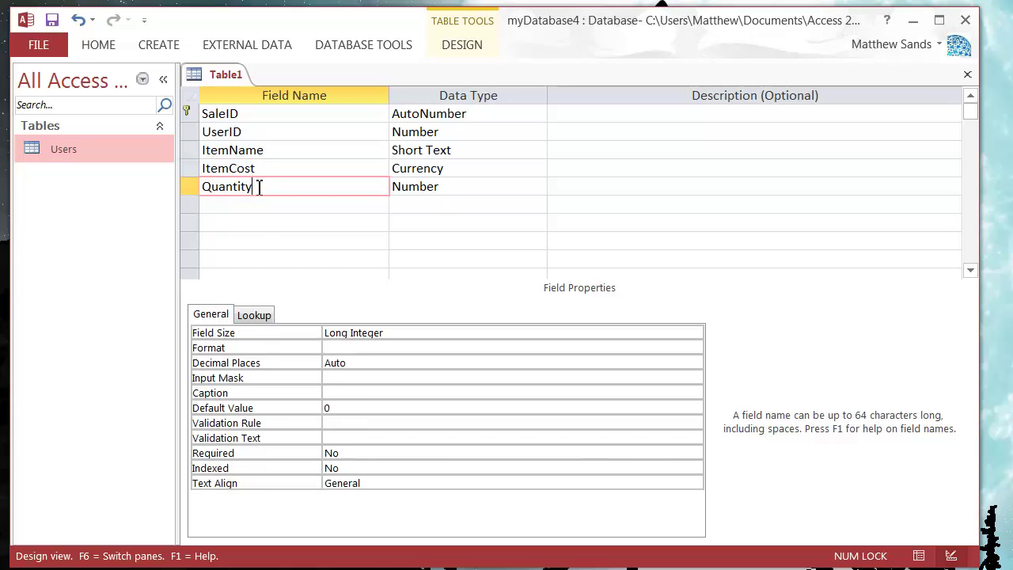
Save the table as Sales
right_click(232, 79)
click(262, 91)
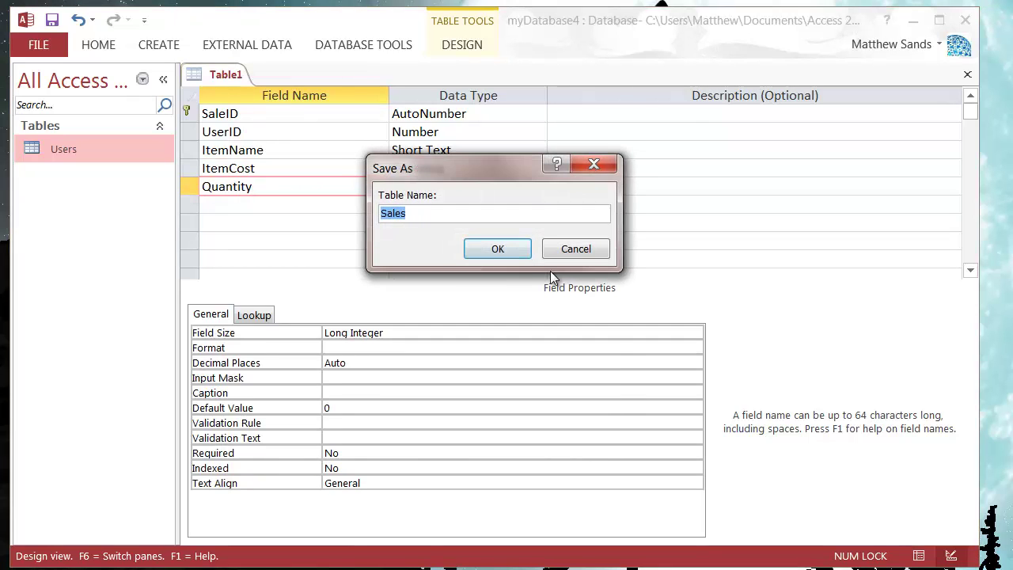
text(Sales)
click(490, 245)
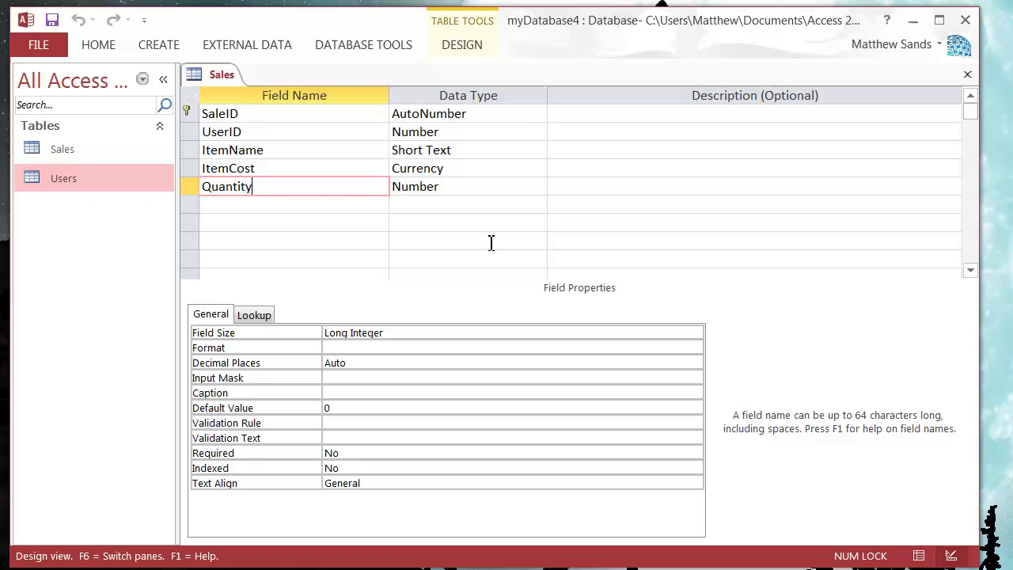
right_click(219, 79)
Close the Sales design and open the Sales table in Datasheet view
click(261, 100)
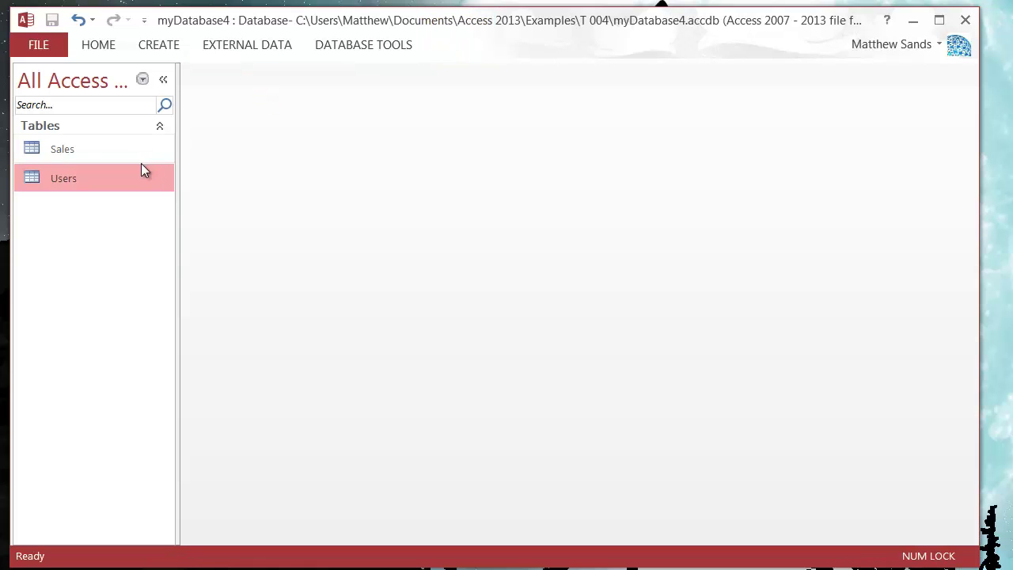
click(87, 152)
double_click(87, 149)
Check the empty new record's UserID and ItemName cells, then open Users to check user IDs
click(344, 115)
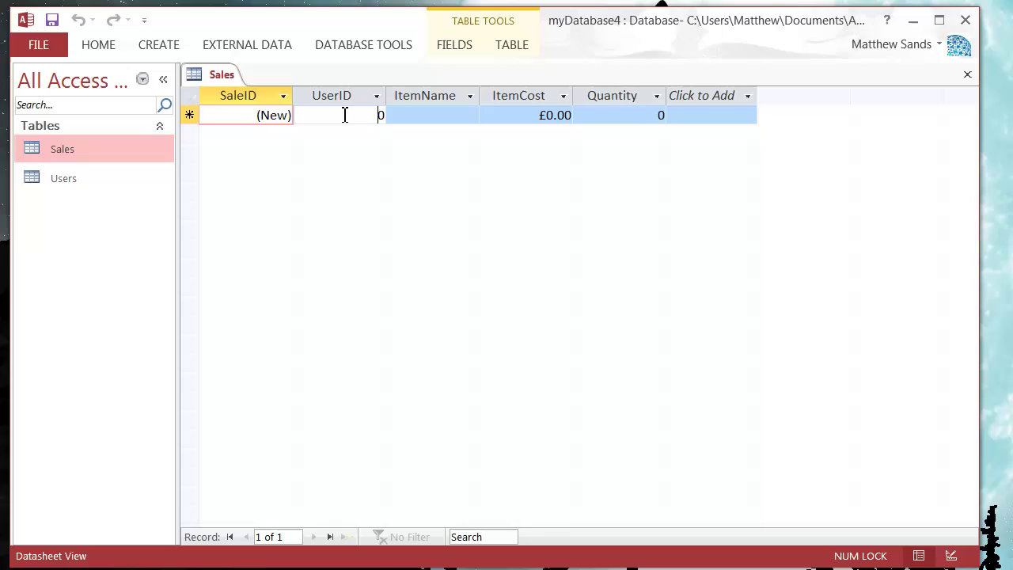
click(443, 117)
click(343, 118)
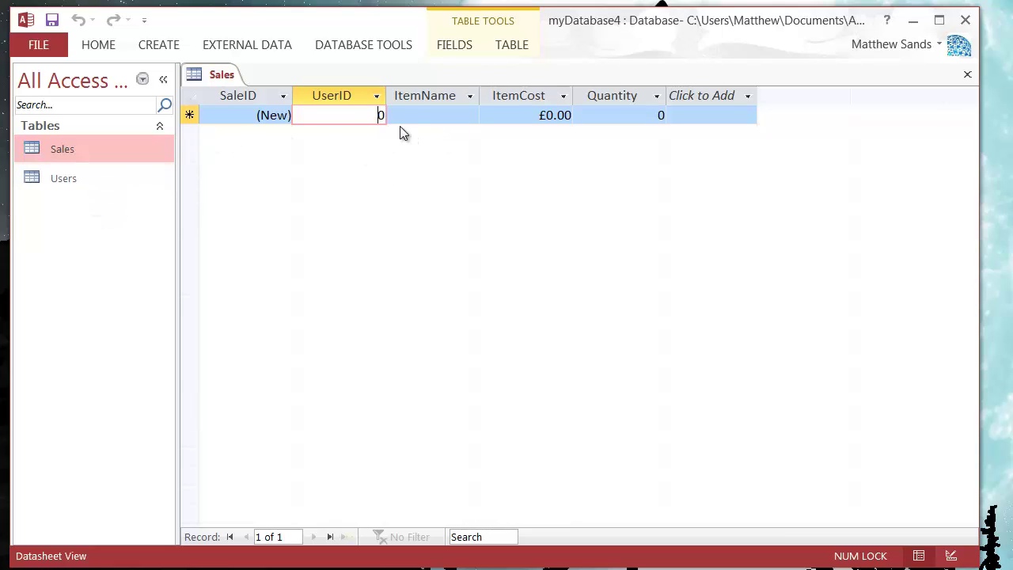
click(418, 116)
click(360, 116)
double_click(115, 181)
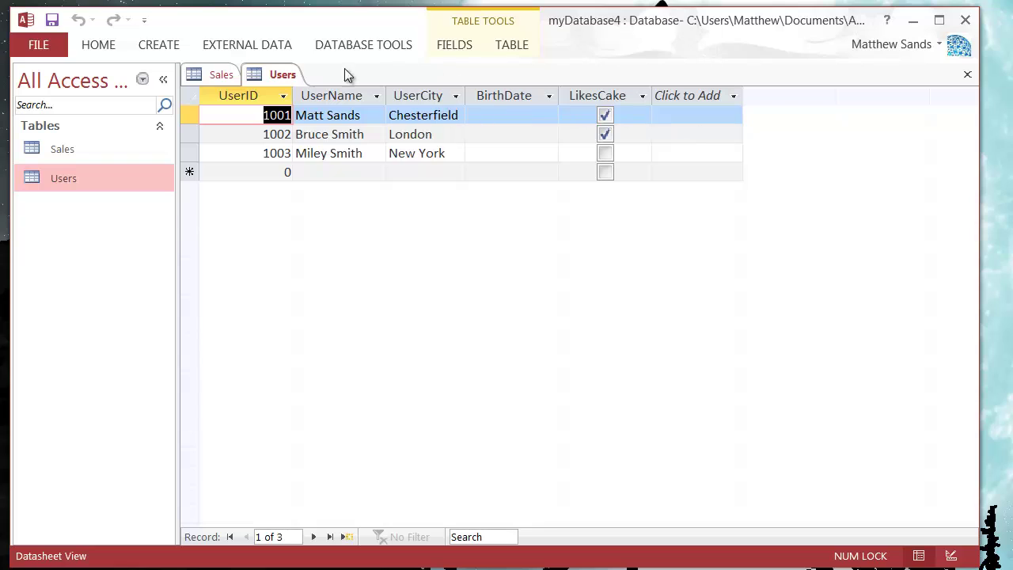
right_click(272, 77)
Close Users and enter UserID 1001 in the first Sales record
click(315, 112)
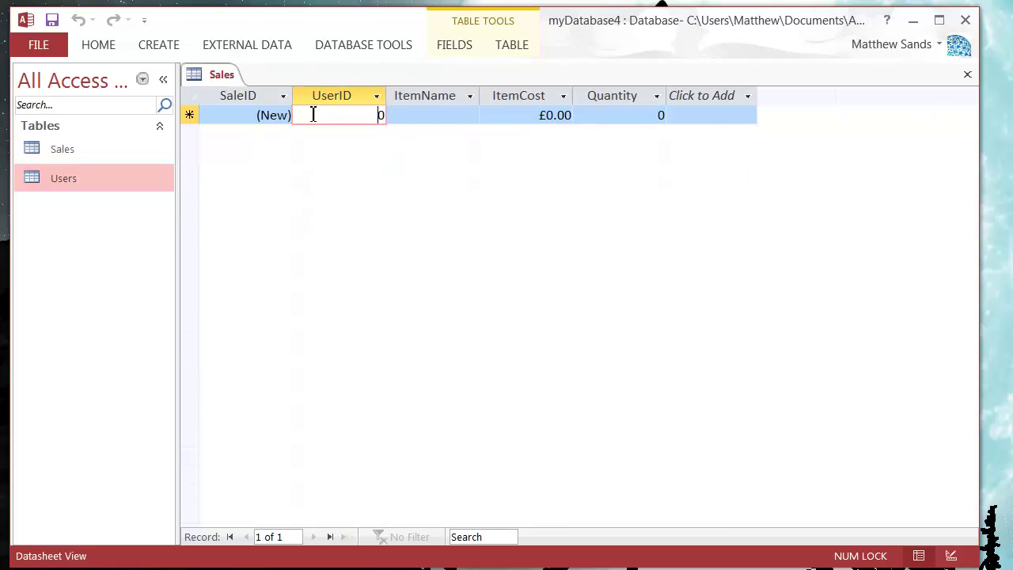
click(240, 116)
click(367, 120)
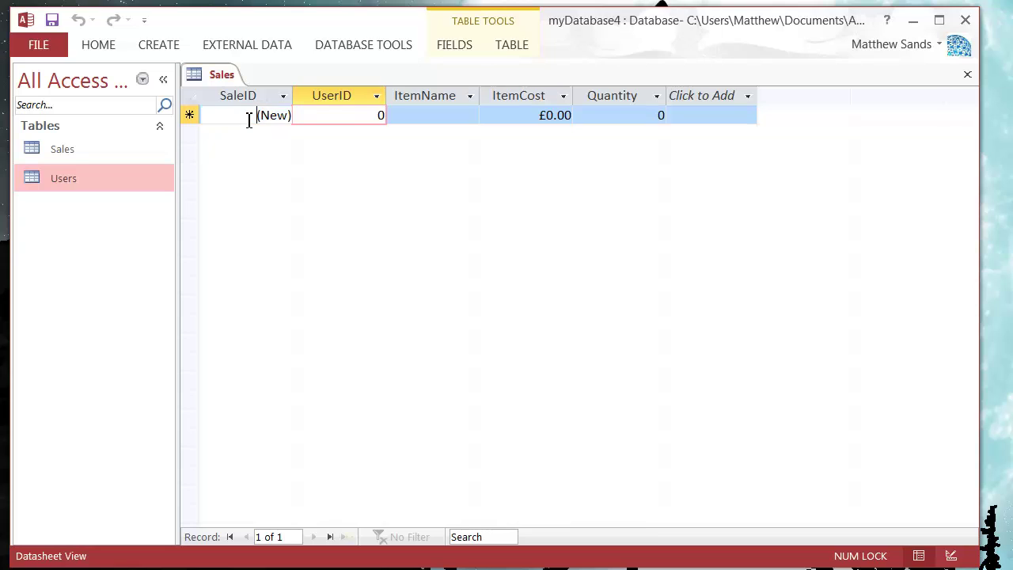
click(249, 117)
drag(345, 114, 387, 115)
text(1001)
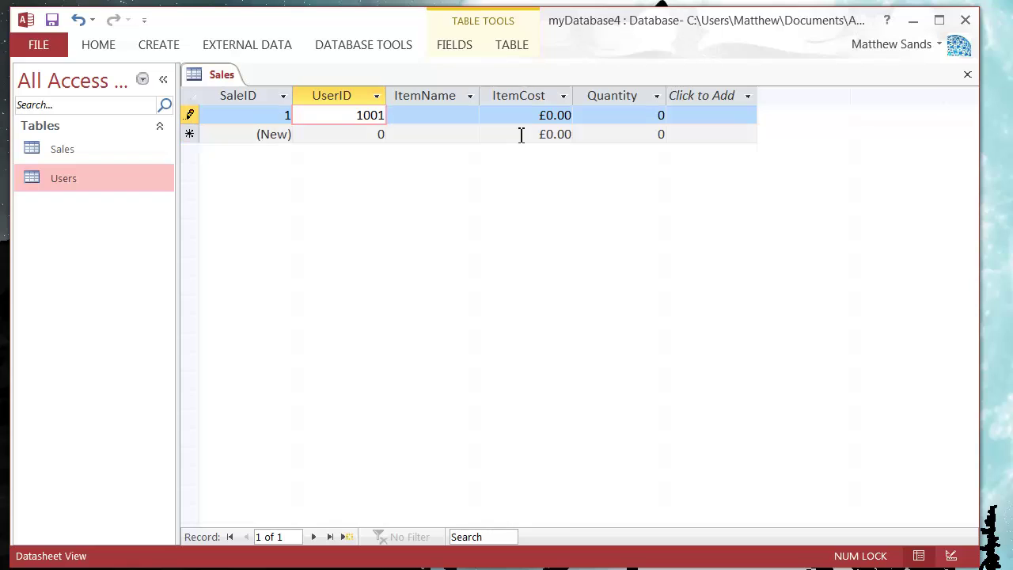
Complete the record with Choclate Cake, £4.00, quantity 1, and save it
click(462, 112)
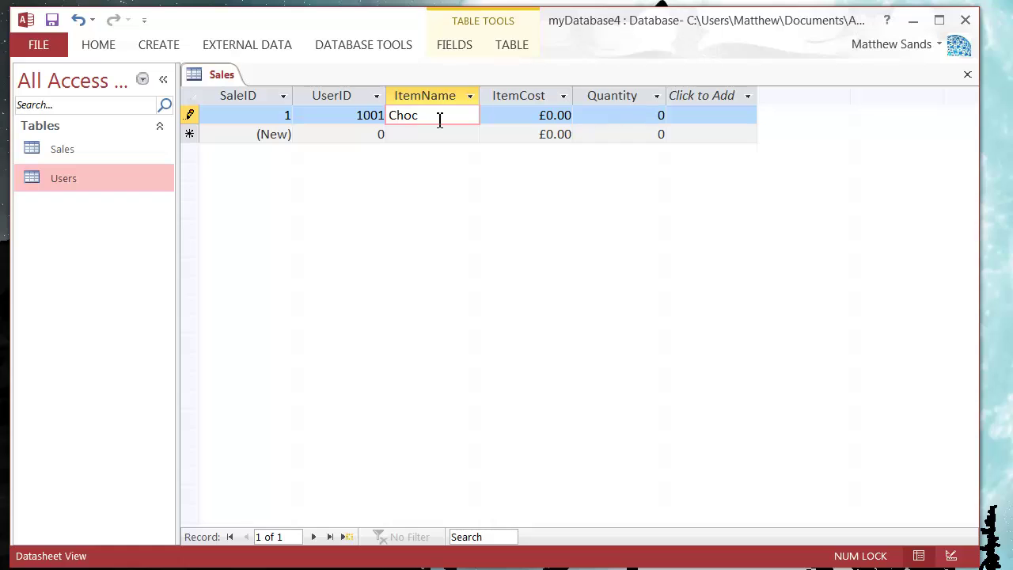
key(Tab)
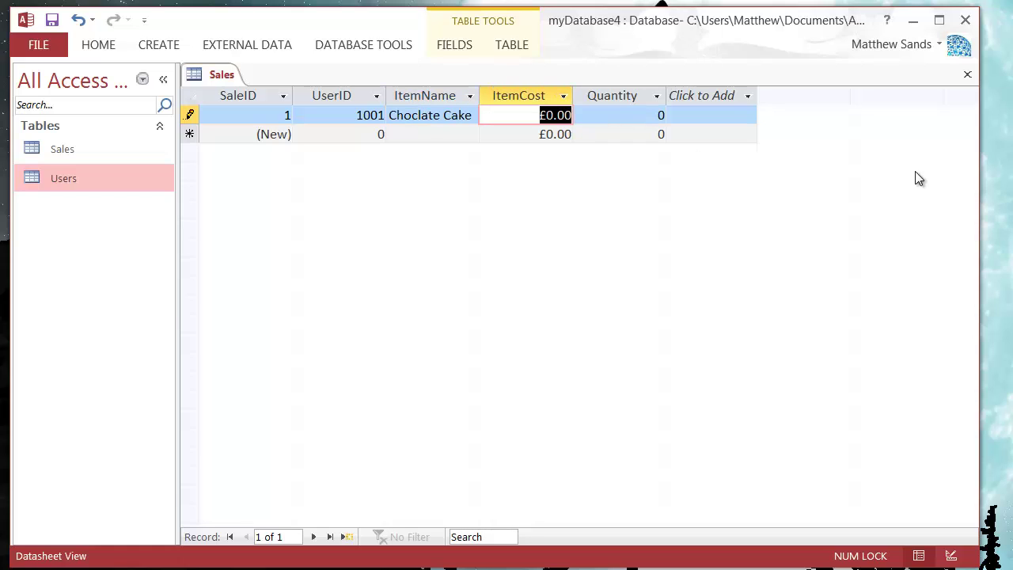
click(549, 115)
key(Tab)
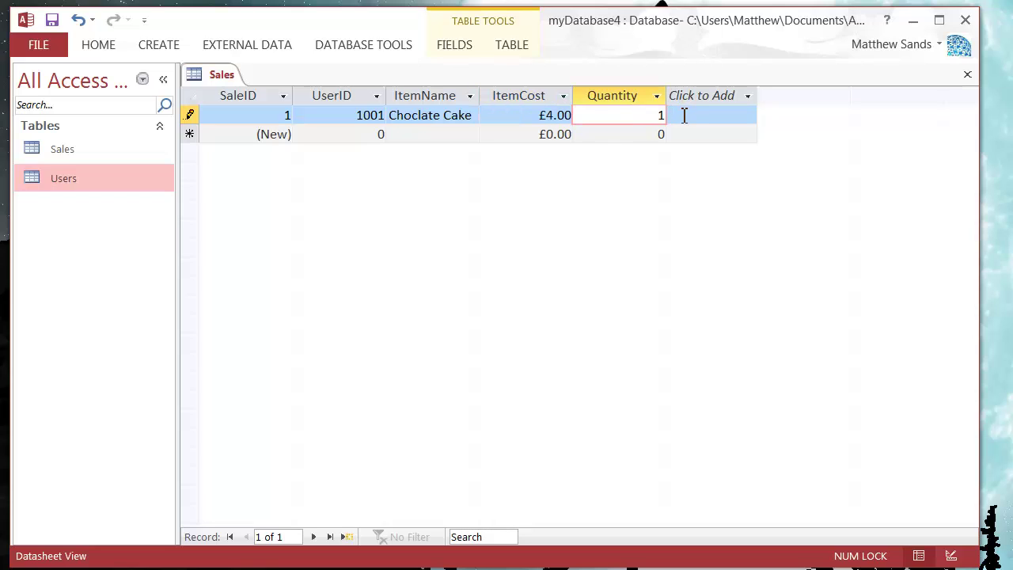
text(1)
click(624, 134)
click(511, 136)
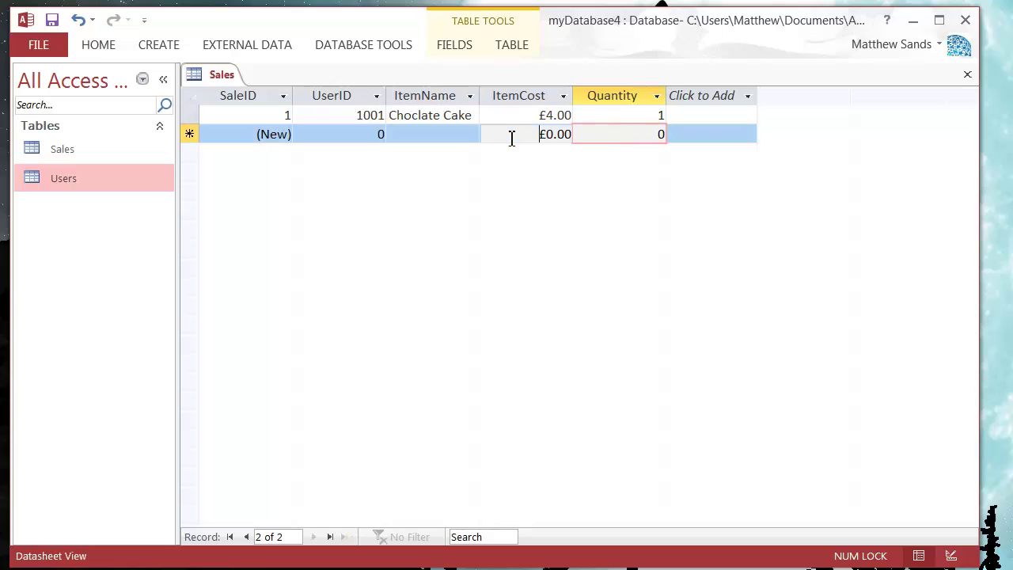
click(460, 134)
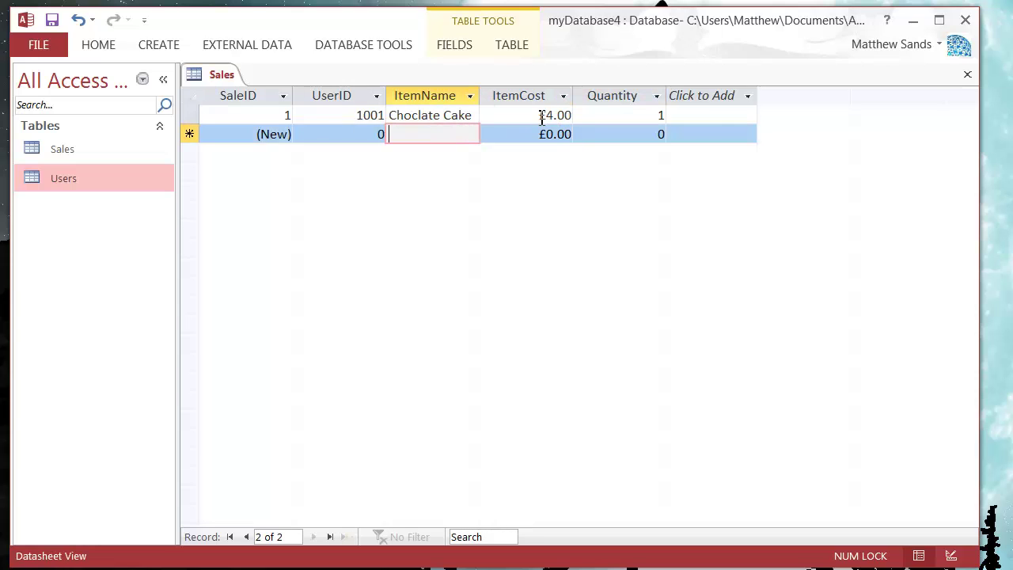
Select the entire first sale record
click(311, 116)
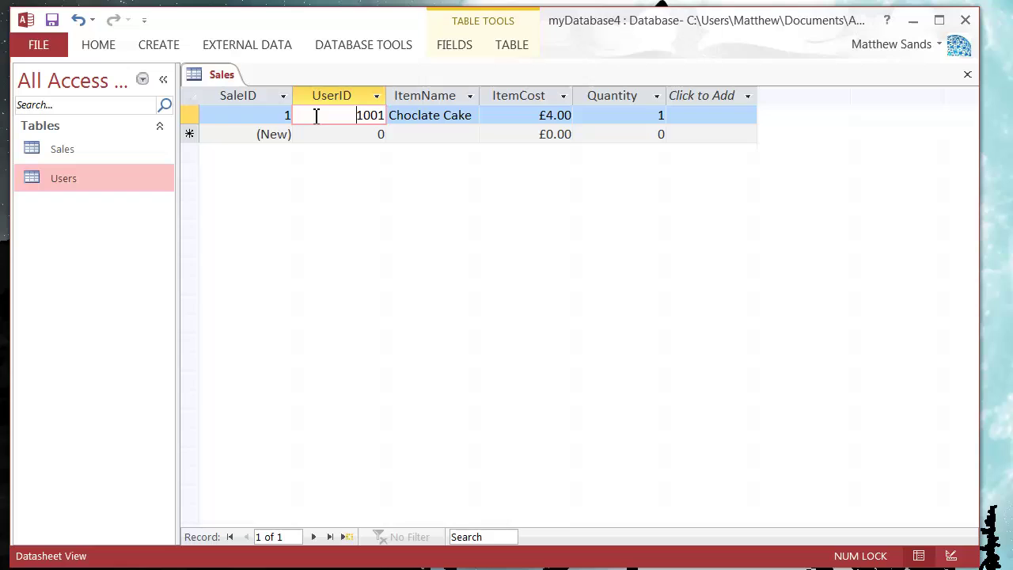
click(237, 118)
click(190, 116)
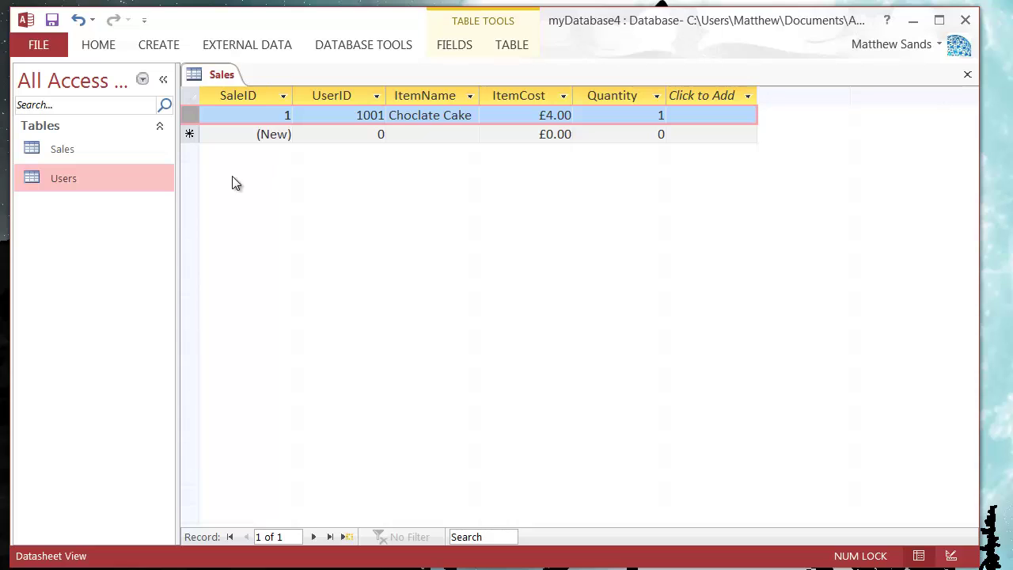
Paste the copied sale into the new-record row, creating SaleID 2
click(190, 134)
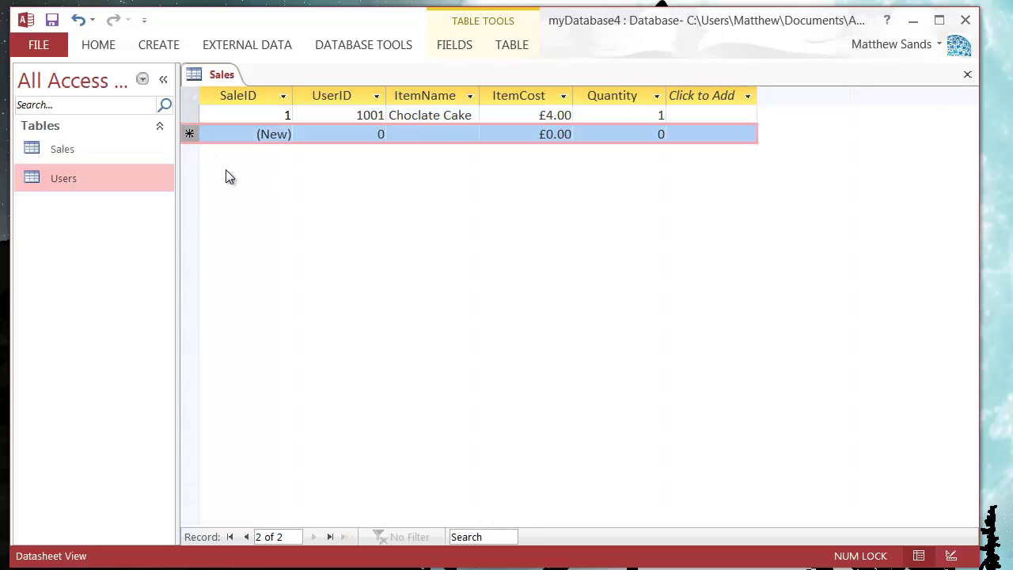
text(1001	Choclate Cake	£4.00	1)
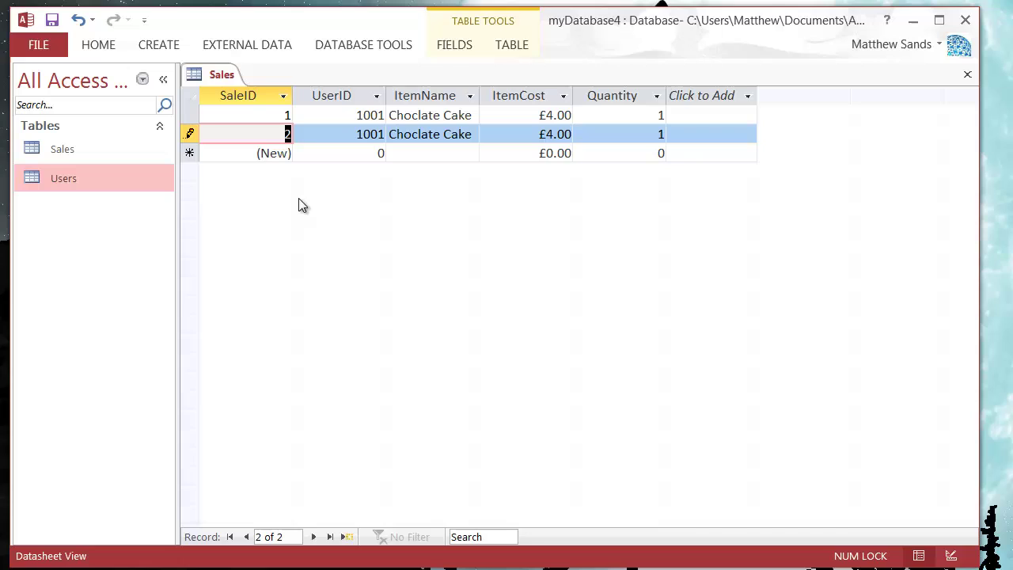
click(337, 141)
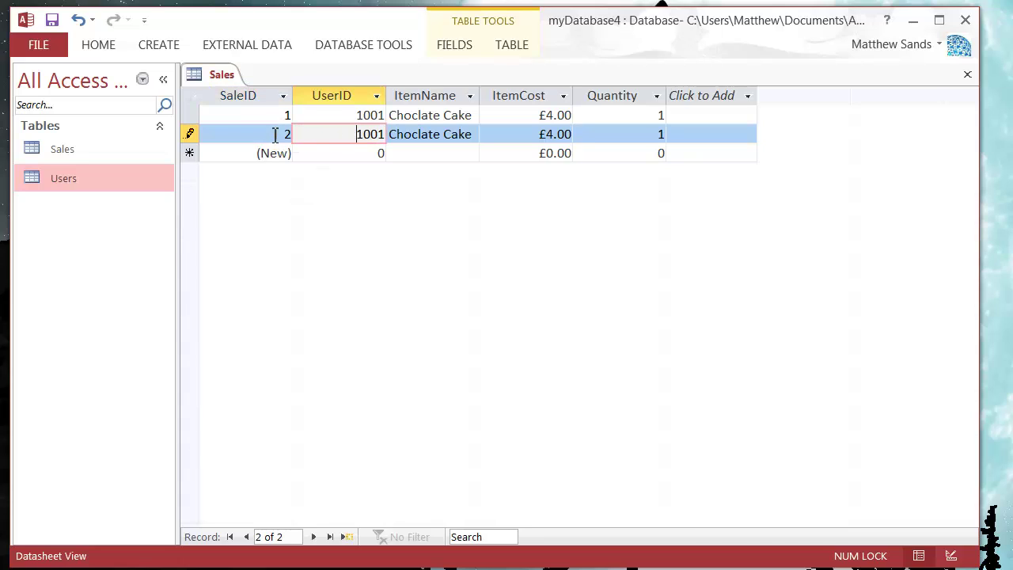
click(268, 134)
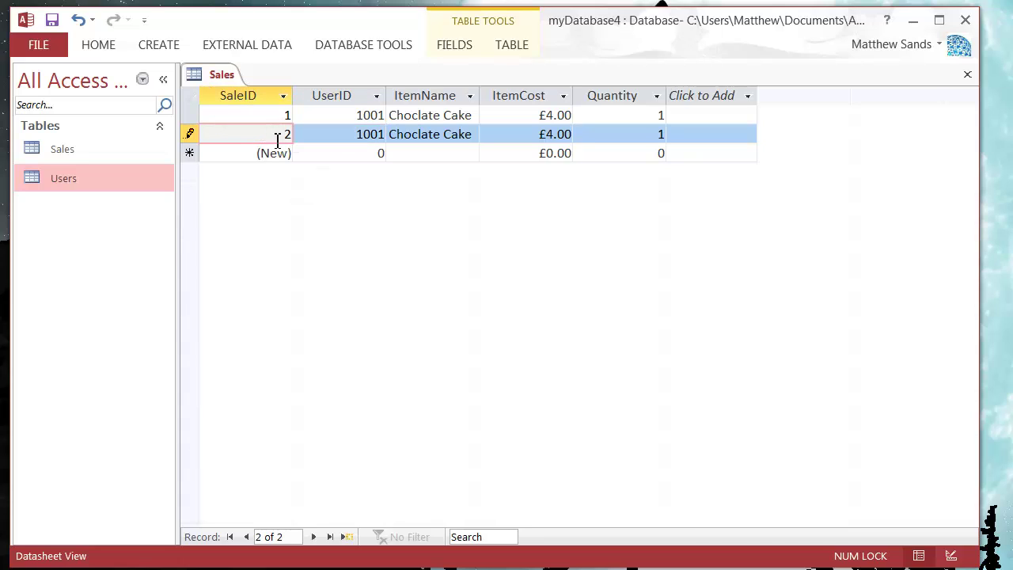
Change the second record's Quantity to 2 and save it
click(346, 137)
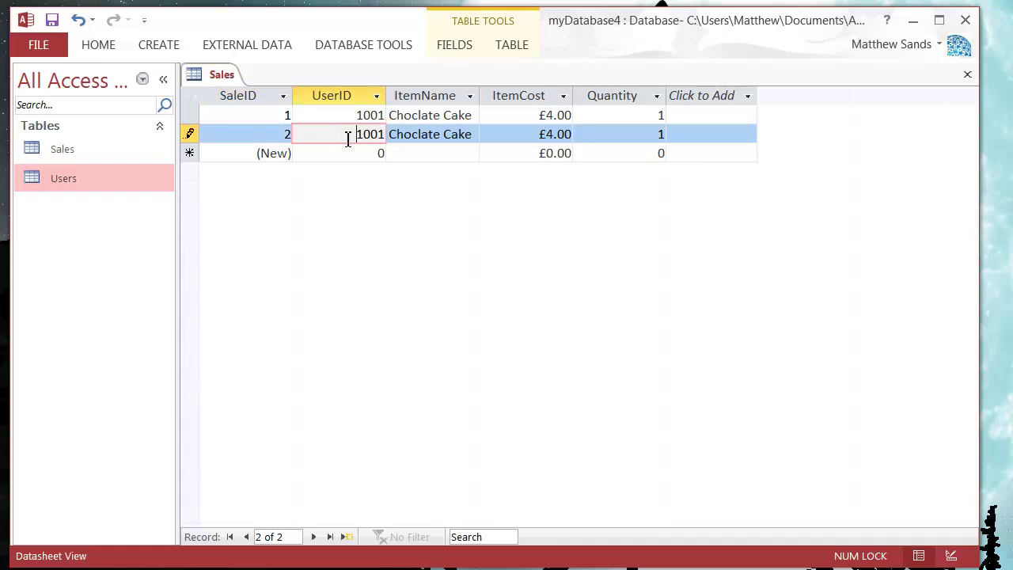
click(472, 132)
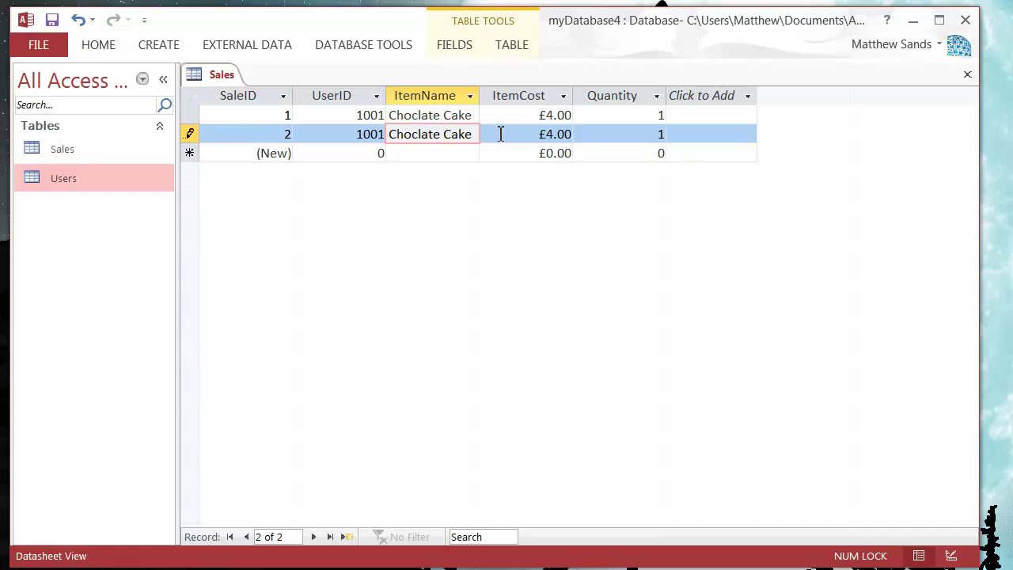
click(535, 139)
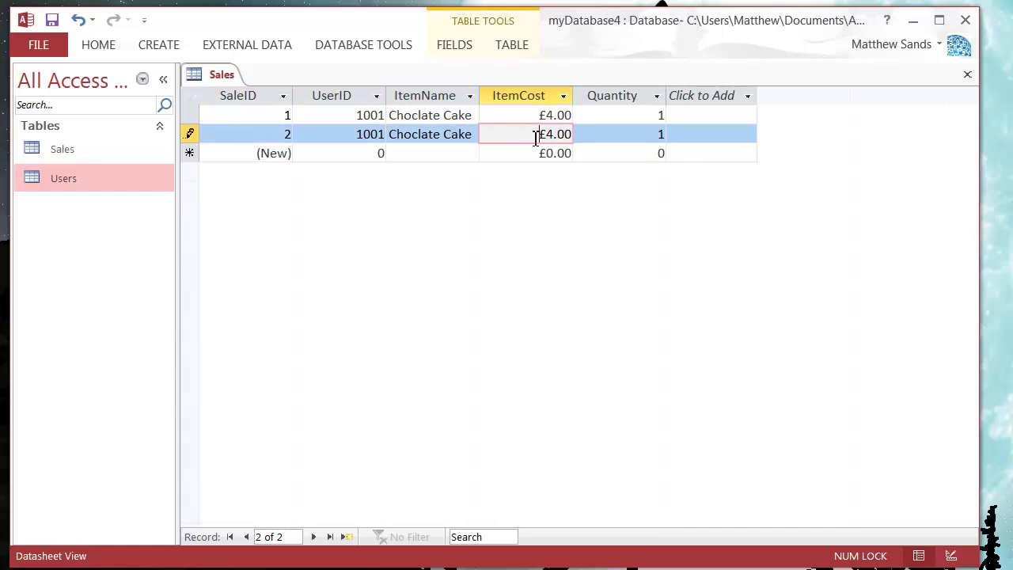
click(641, 134)
key(Delete)
text(2)
click(618, 155)
click(513, 153)
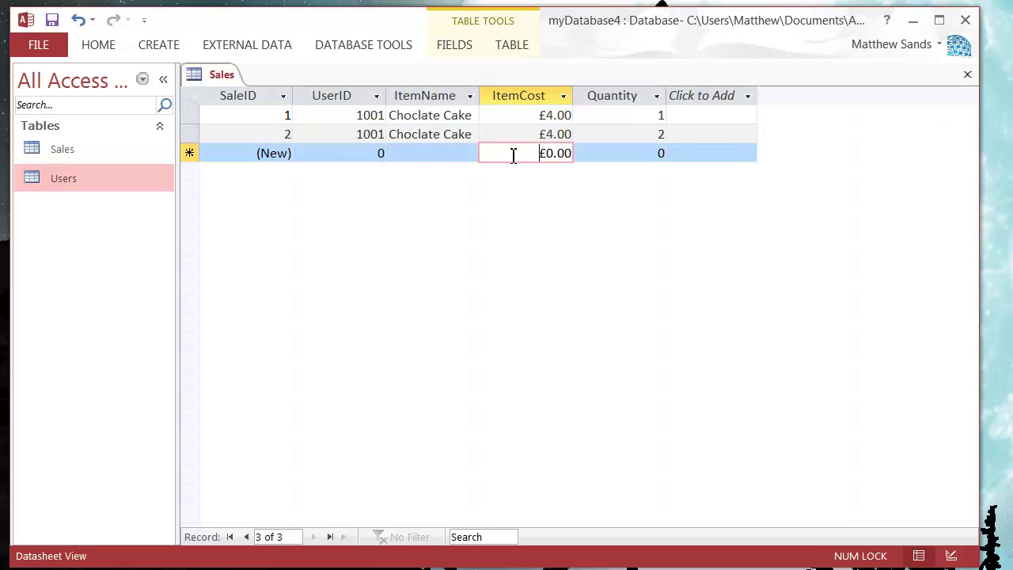
click(423, 156)
click(345, 155)
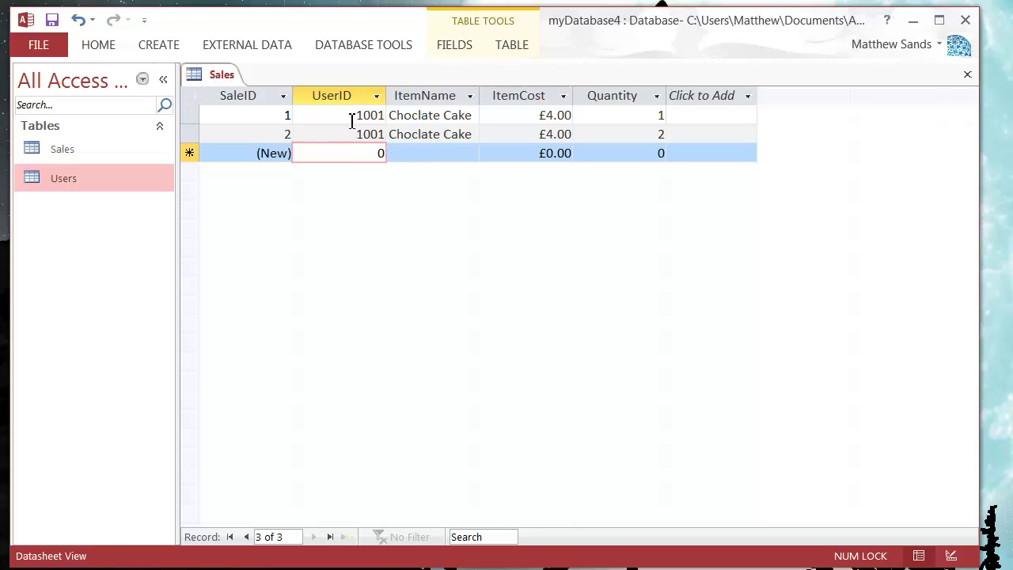
Close Sales, then reopen the Sales and Users tables
right_click(219, 82)
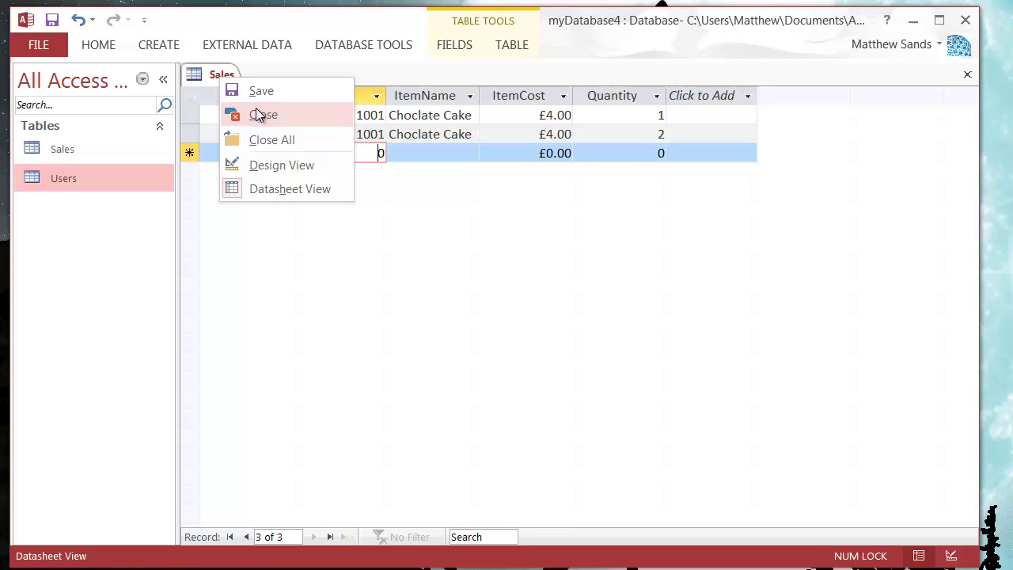
click(257, 114)
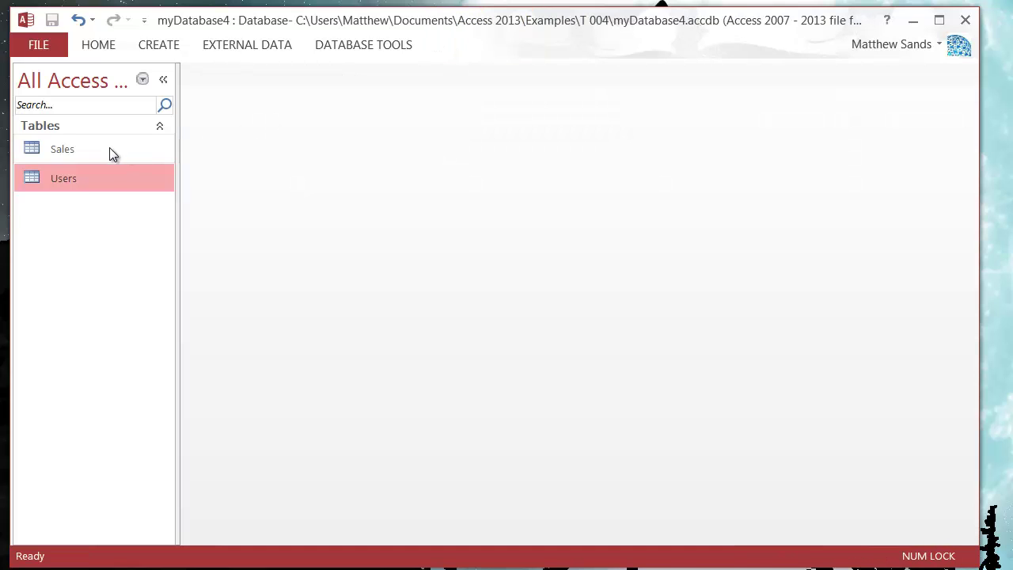
double_click(109, 149)
double_click(76, 179)
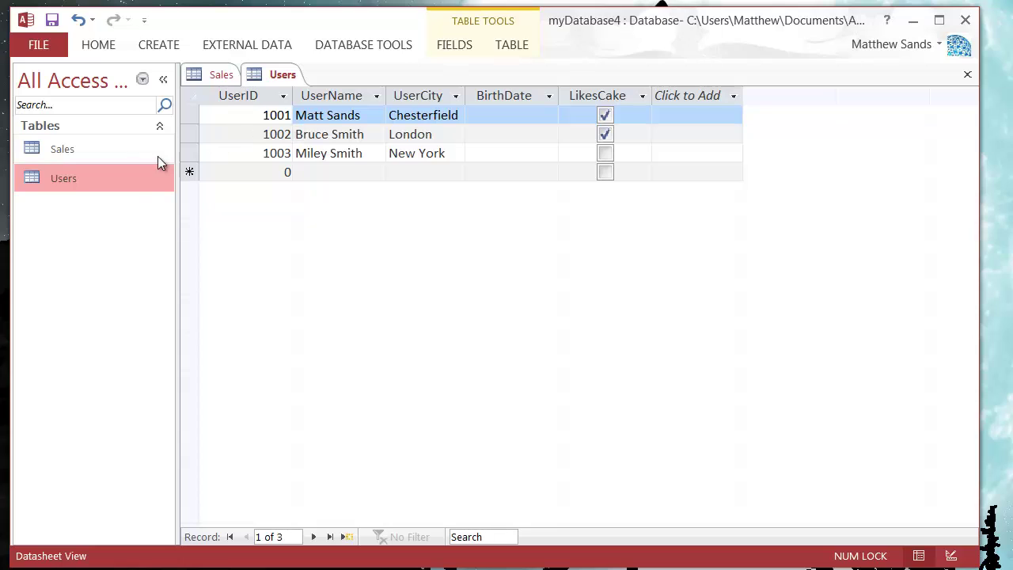
double_click(125, 159)
Point out the UserID values in Sales and briefly view the Database Tools commands
click(335, 131)
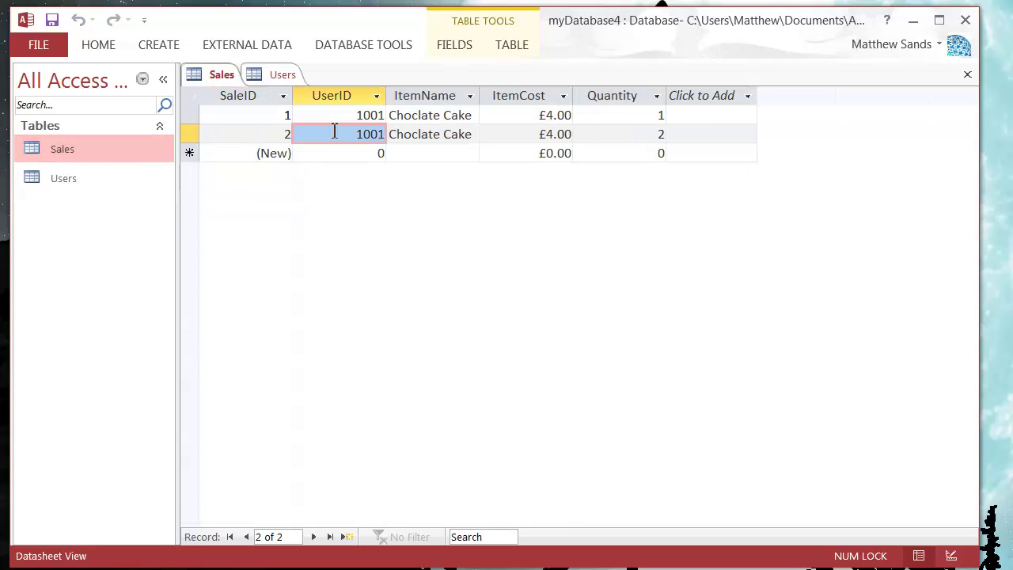
click(321, 119)
click(281, 131)
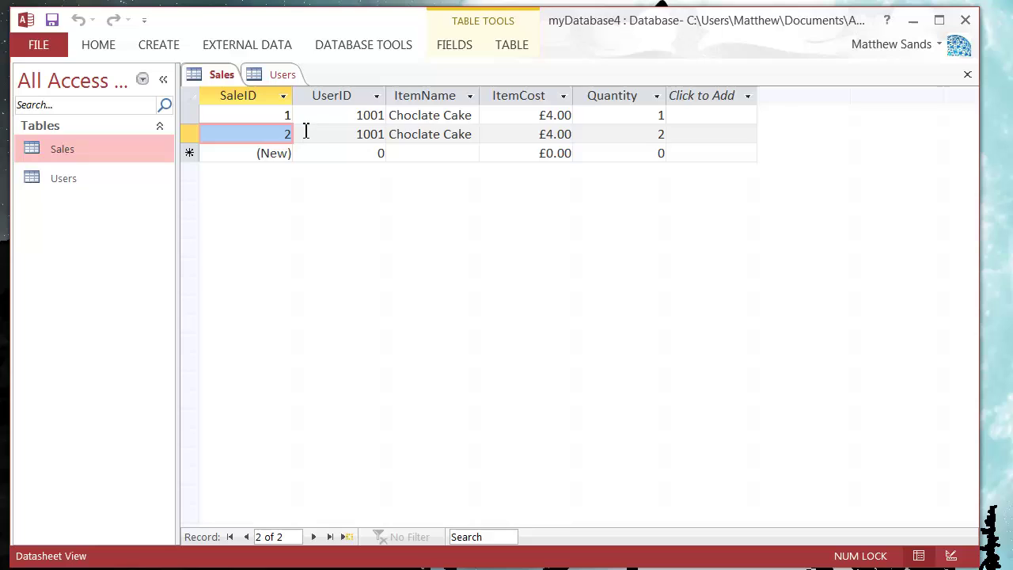
click(306, 129)
click(340, 118)
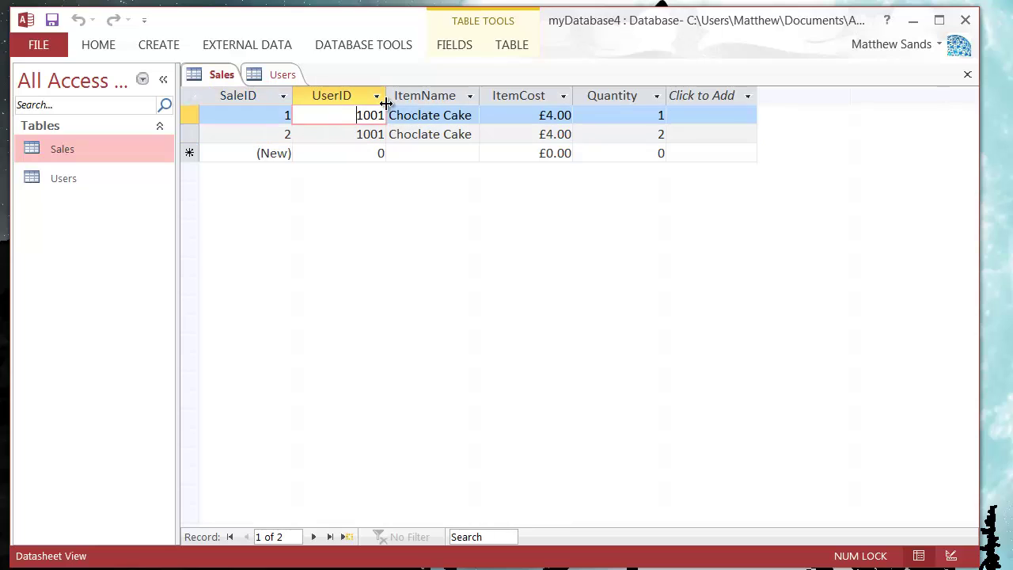
click(359, 48)
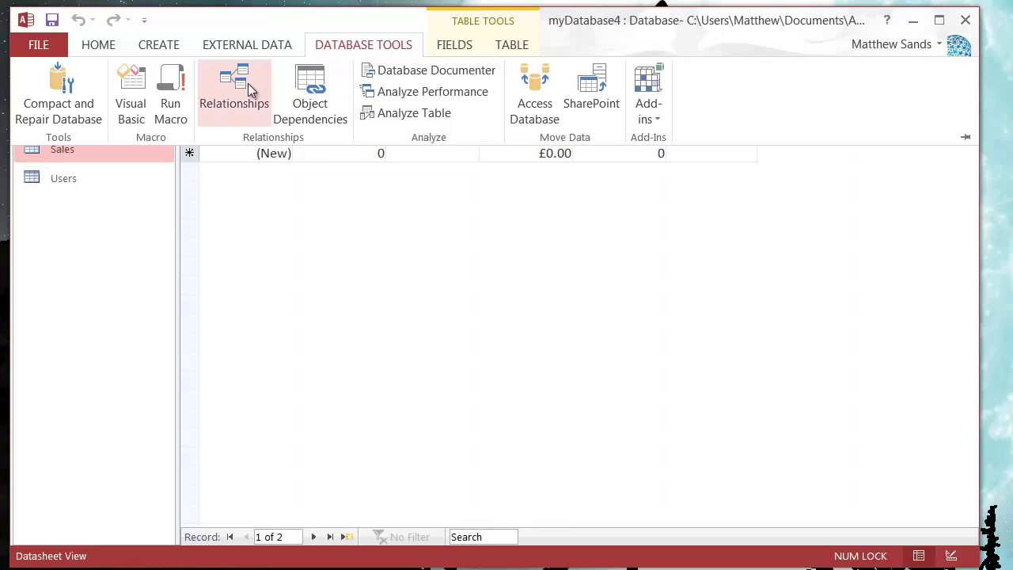
click(458, 244)
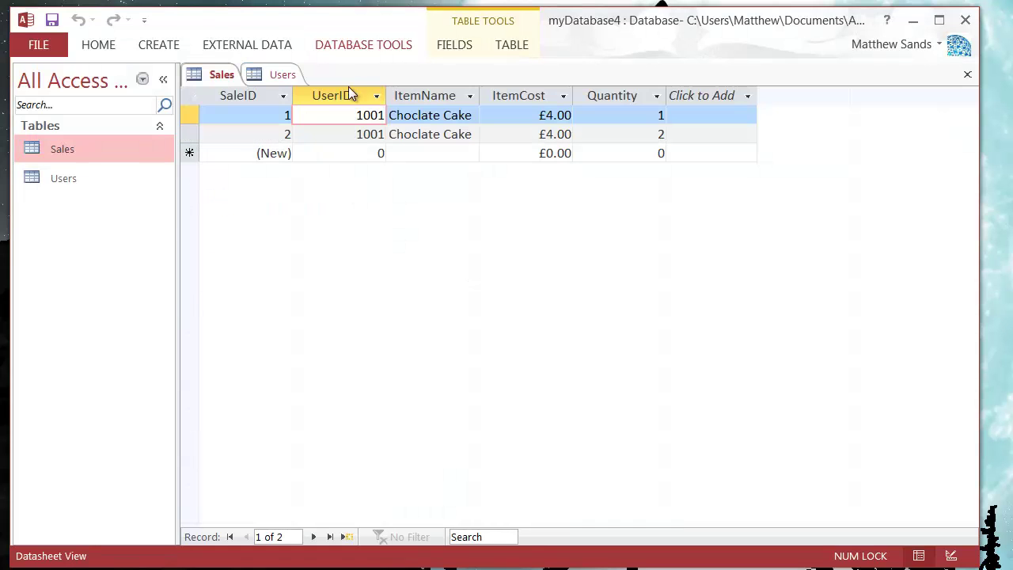
Close both the Sales and Users tables
right_click(204, 78)
click(245, 111)
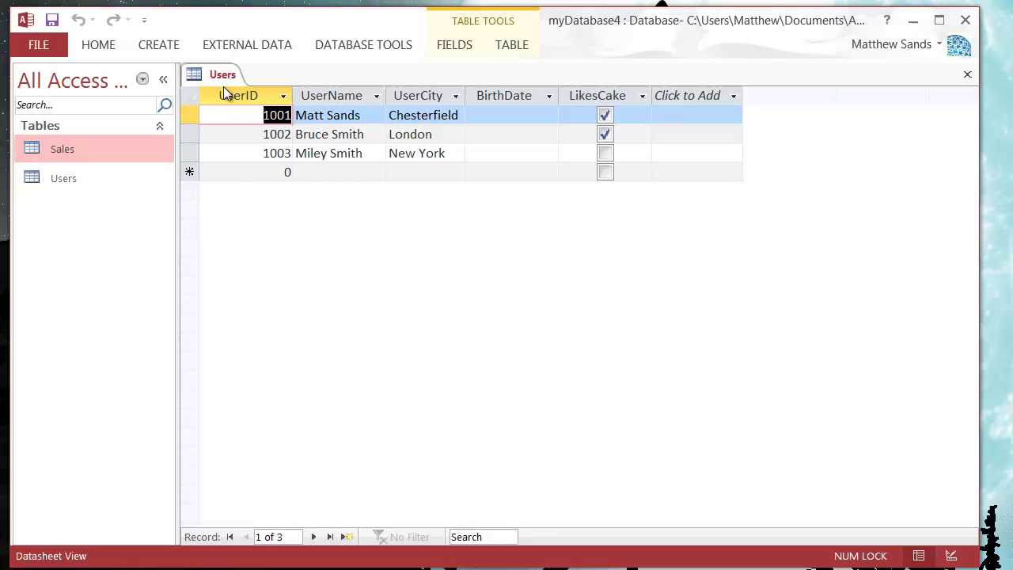
right_click(223, 74)
click(262, 112)
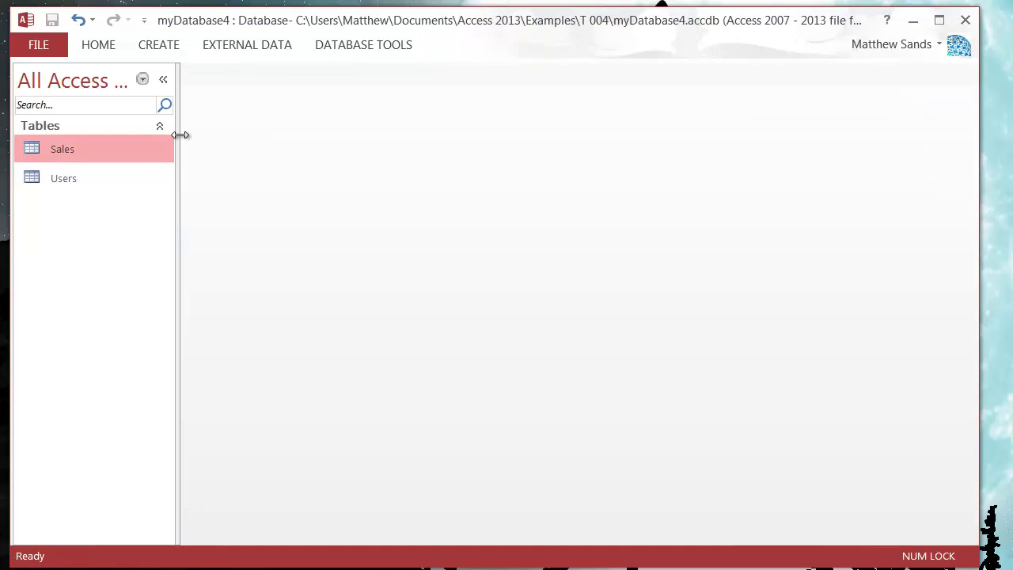
click(321, 47)
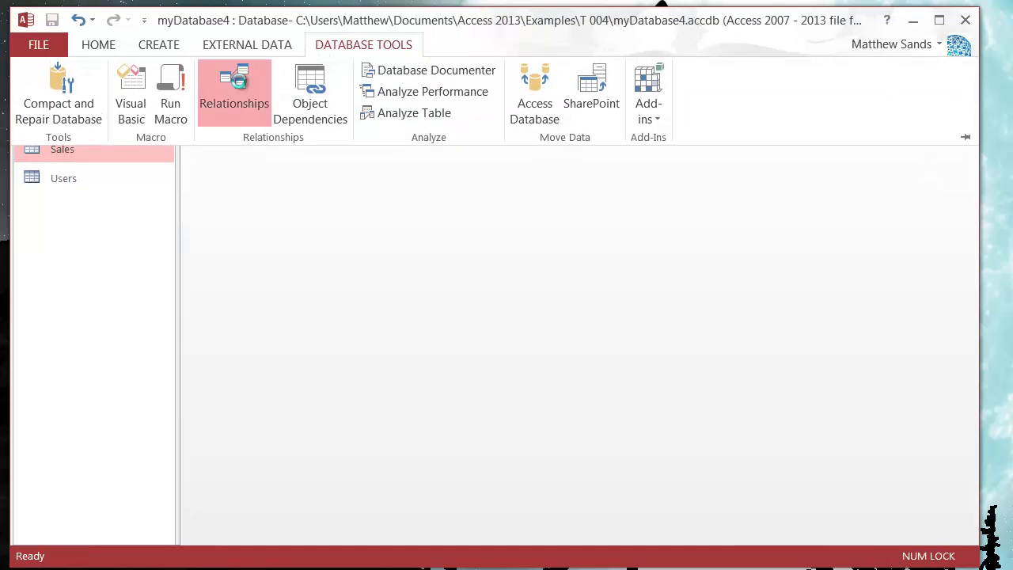
Open the Relationships view and add the Sales and Users tables to it
click(235, 91)
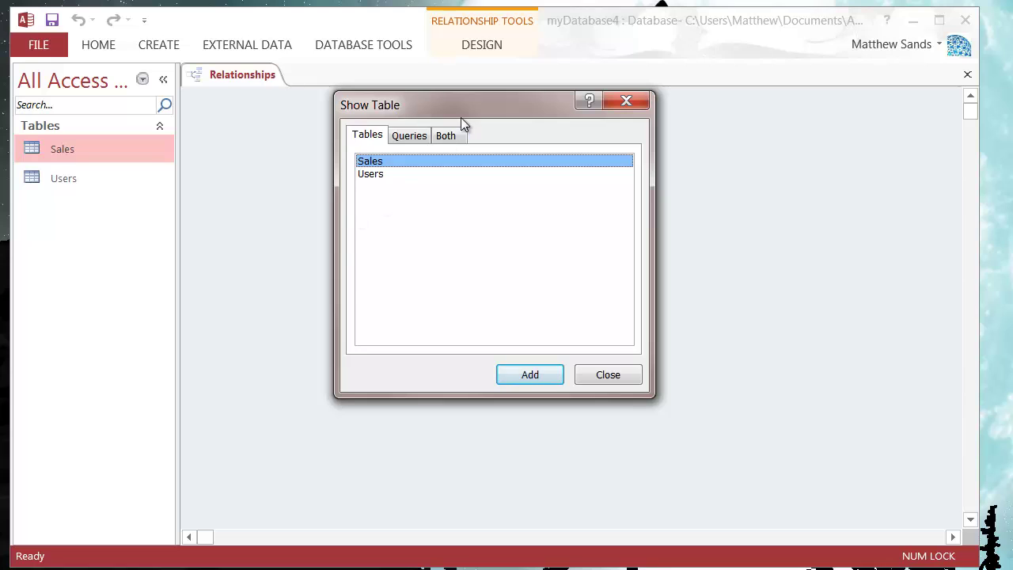
drag(460, 116, 668, 206)
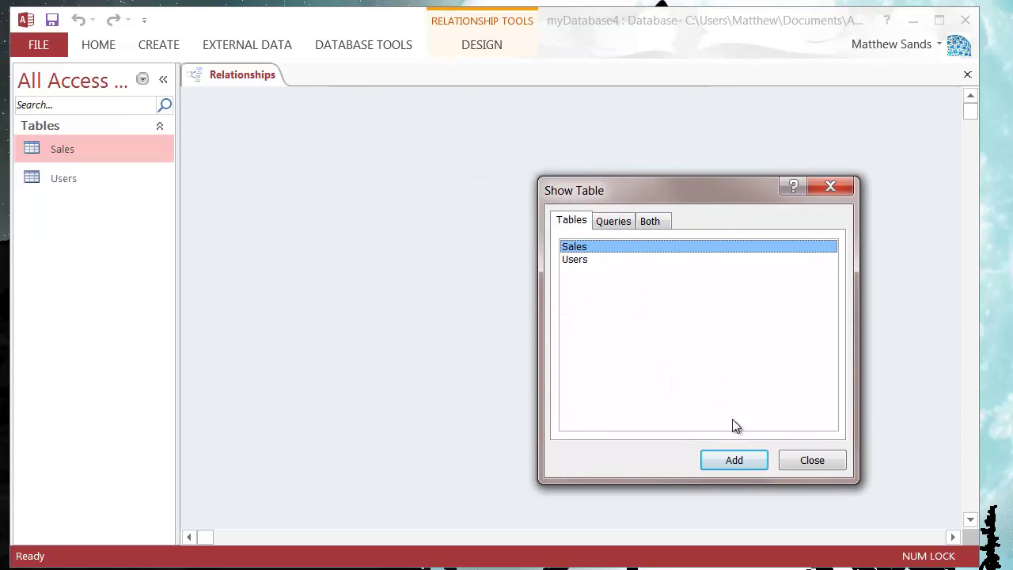
click(735, 460)
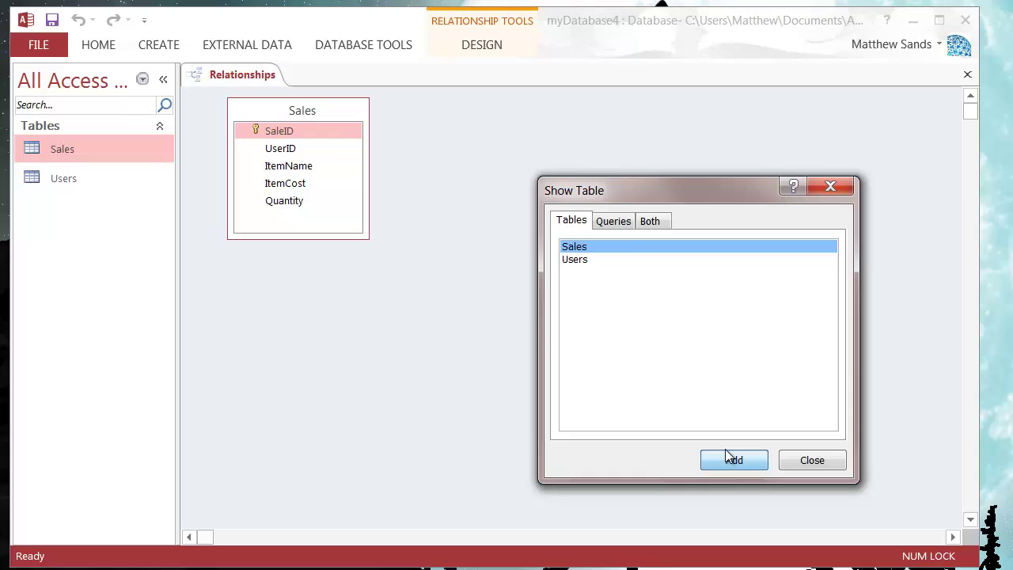
click(626, 260)
click(748, 465)
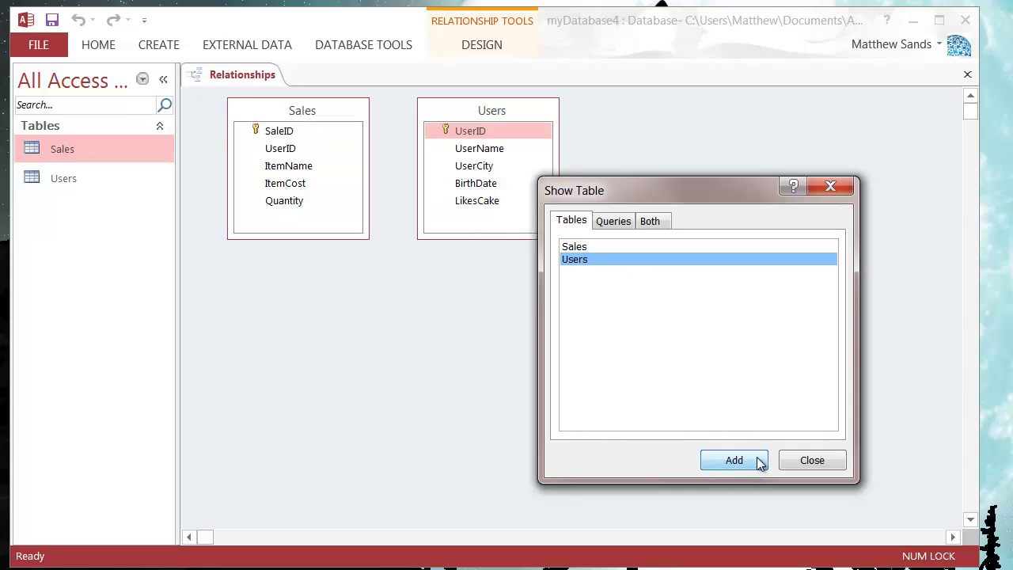
click(820, 461)
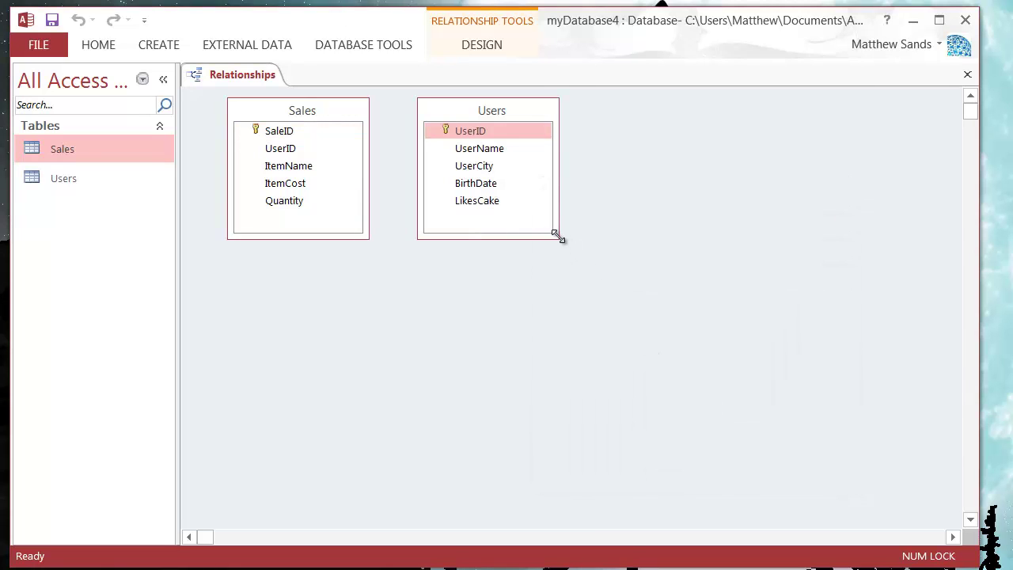
Enlarge both field lists, move Users right, and drag Sales UserID onto Users UserID
drag(559, 239, 586, 394)
drag(365, 239, 379, 359)
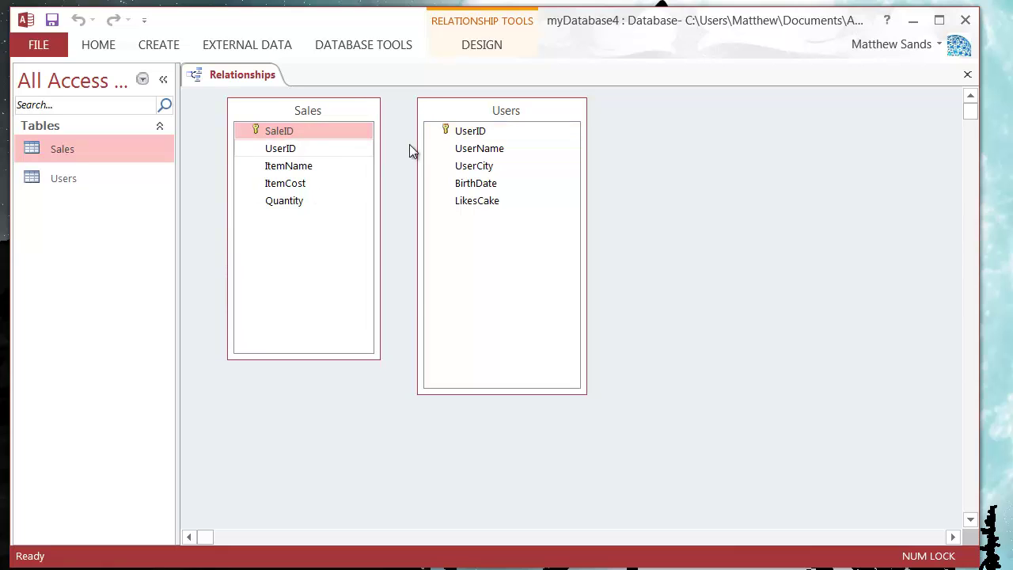
click(290, 151)
drag(290, 152, 520, 108)
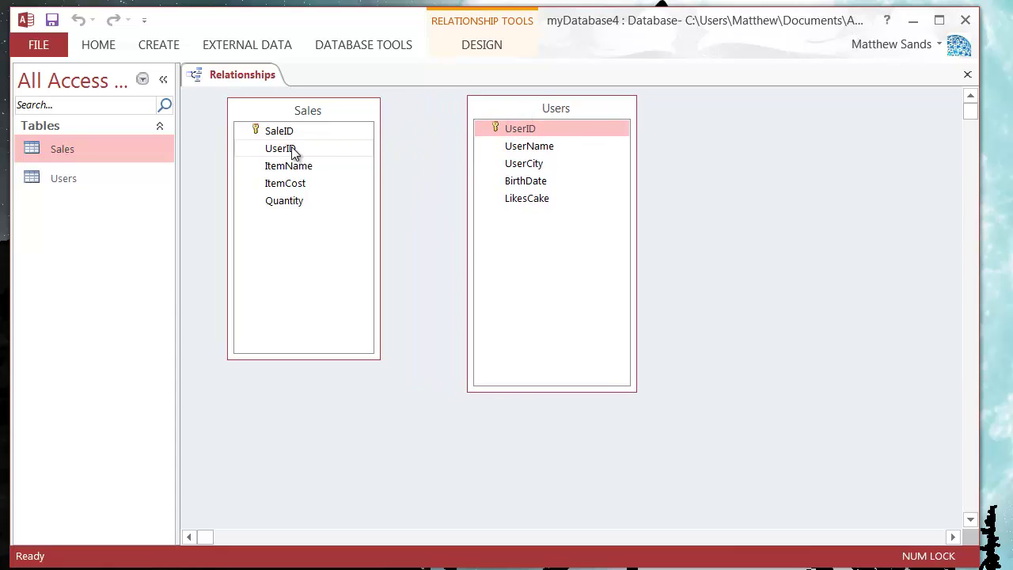
drag(325, 146, 502, 226)
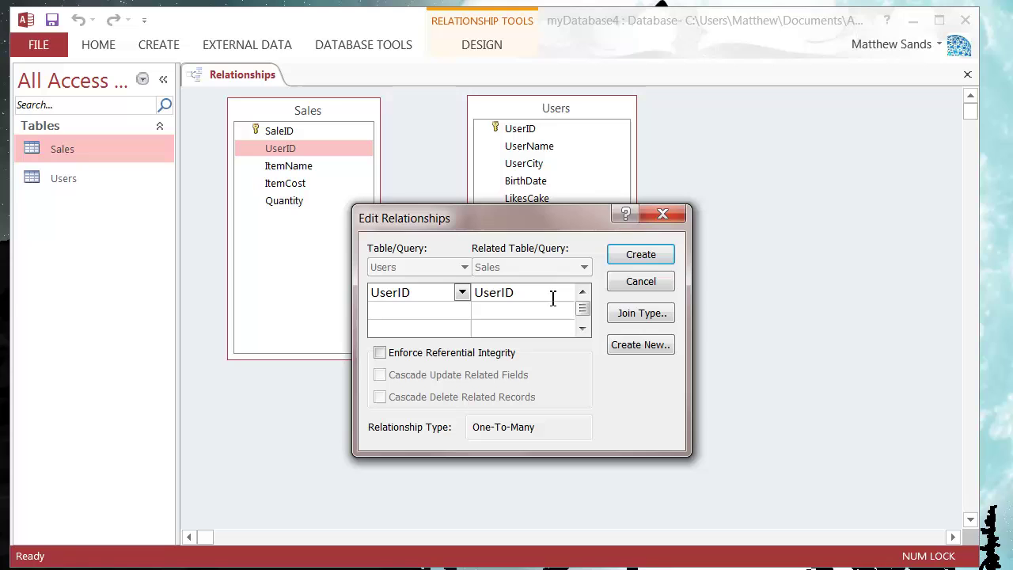
Create the one-to-many UserID relationship, shrink the Users box, and save the relationships layout
click(641, 255)
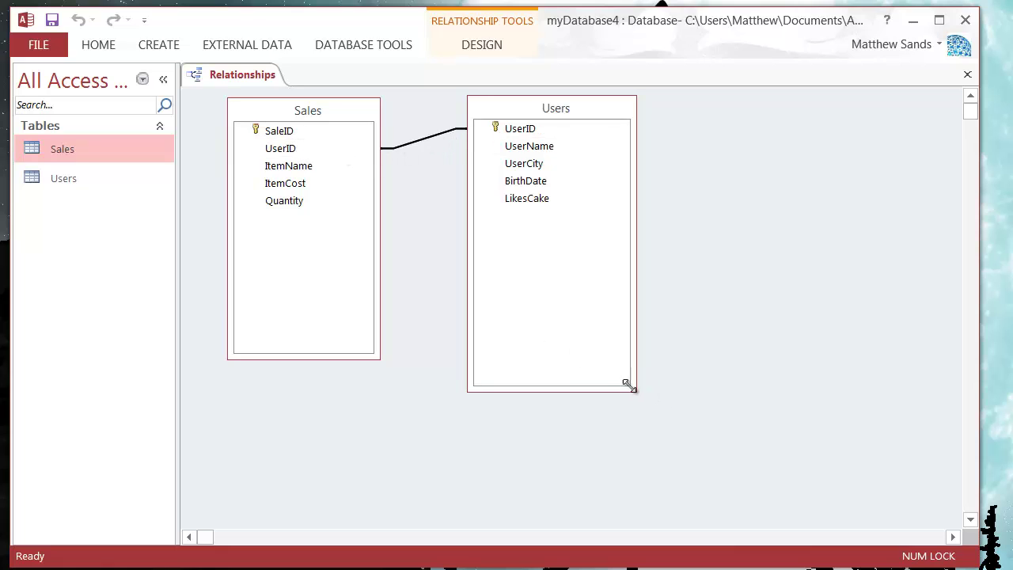
drag(628, 385, 624, 351)
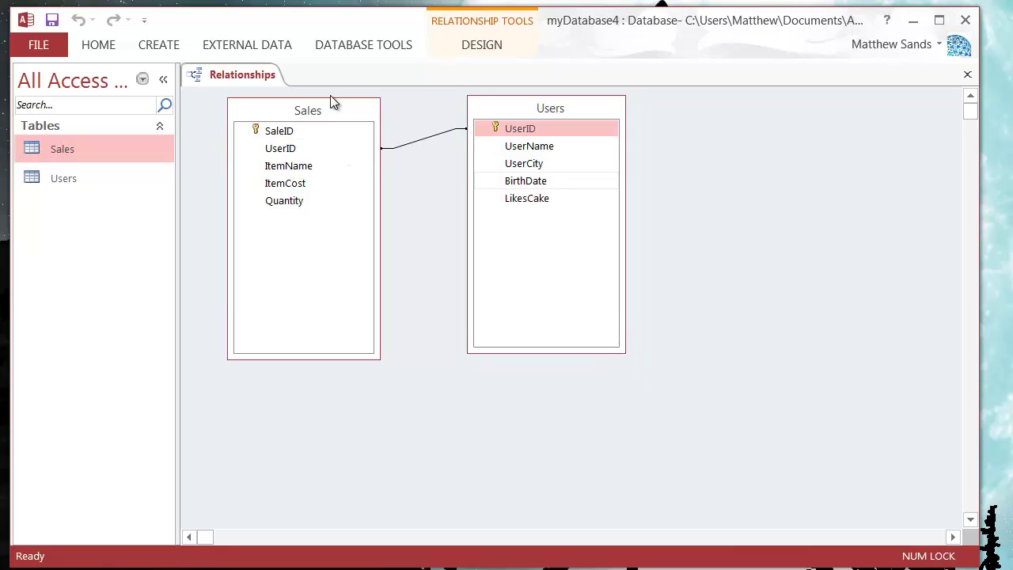
right_click(241, 75)
click(274, 89)
right_click(253, 73)
Close the Relationships view, open the Users table, and expand user 1001's sales
click(287, 109)
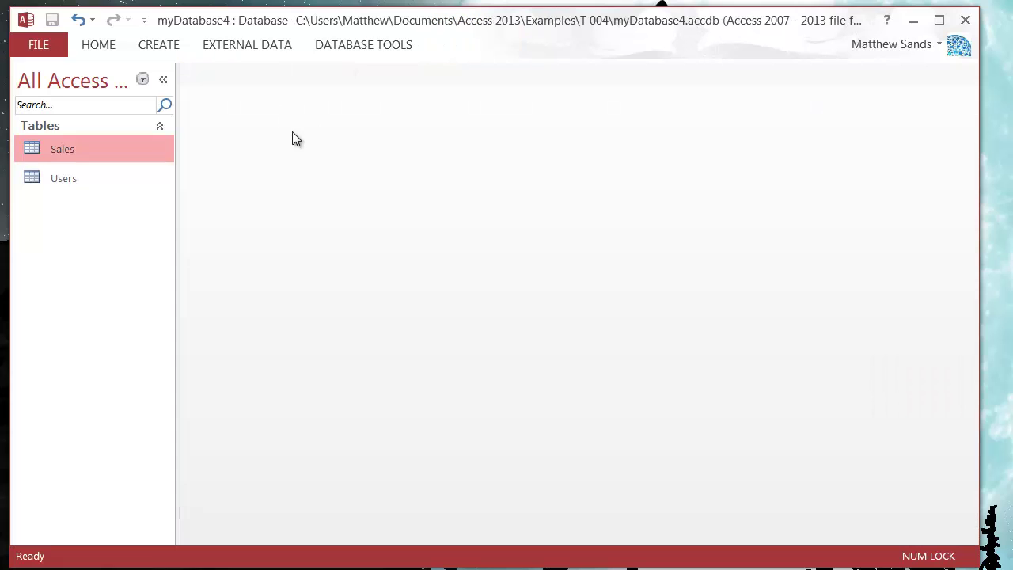
double_click(72, 172)
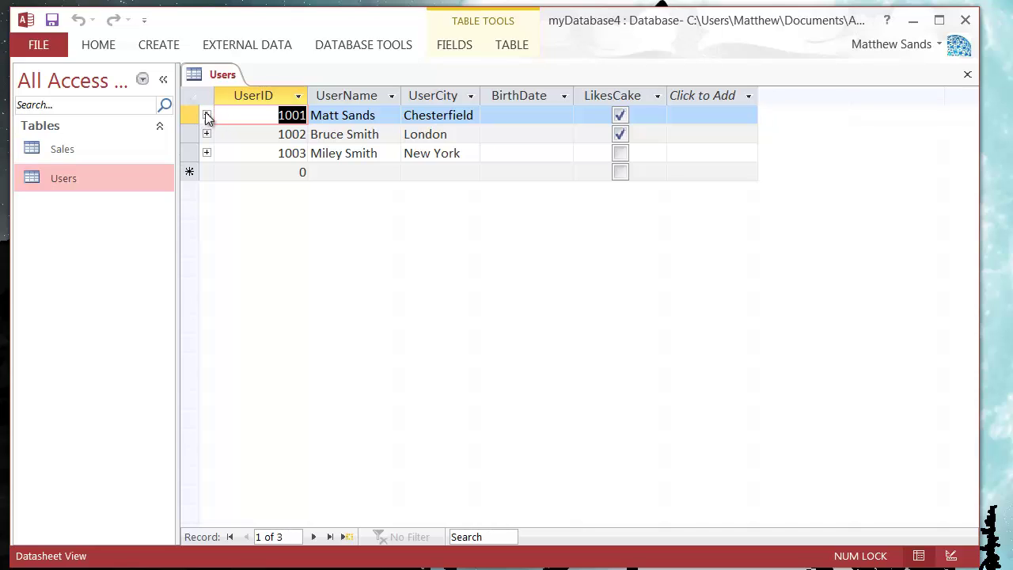
click(207, 115)
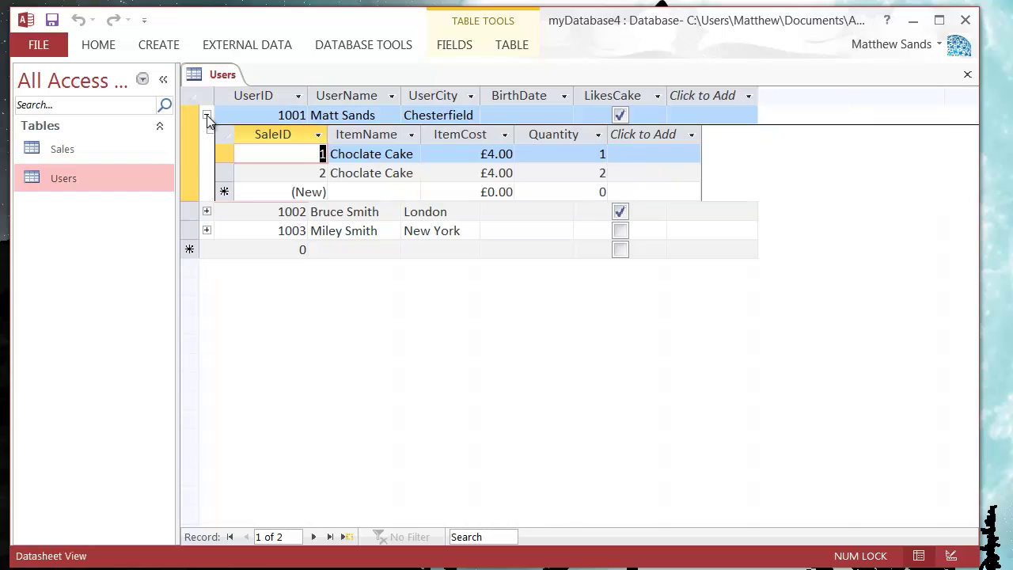
Inspect user 1001's two Choclate Cake sales, checking their ItemCost and Quantity values
click(313, 172)
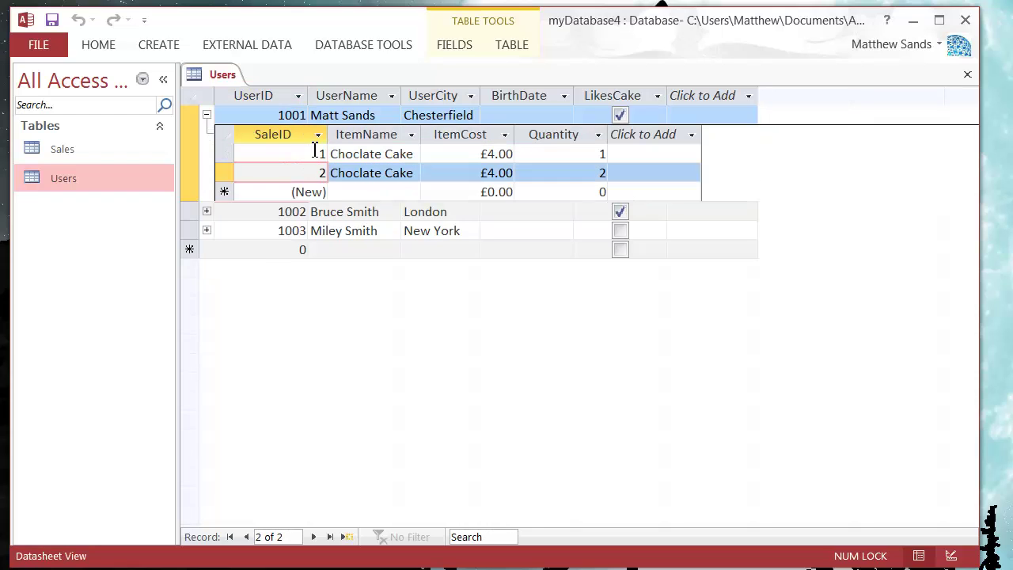
click(317, 152)
click(444, 155)
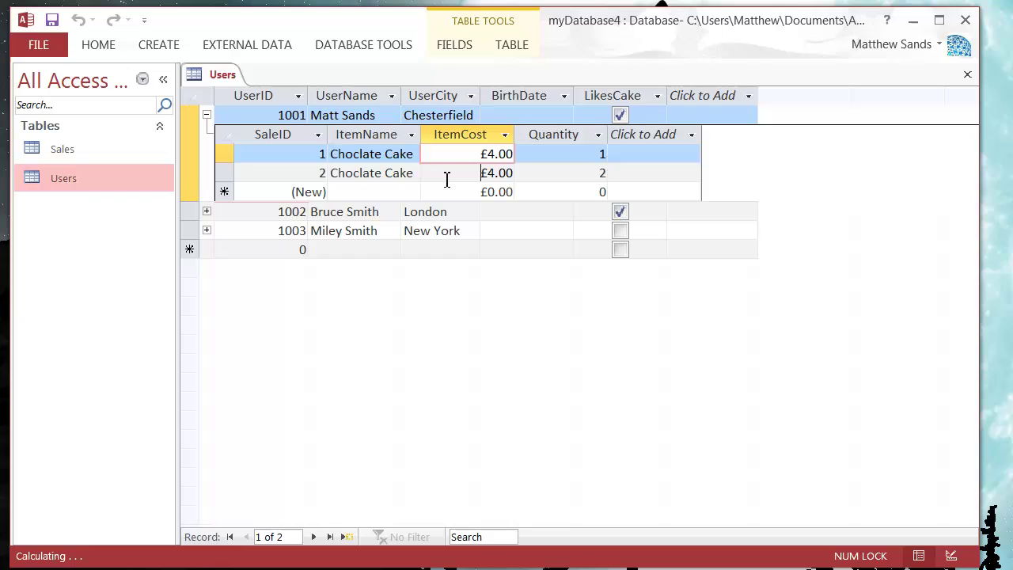
click(445, 174)
click(549, 155)
click(546, 175)
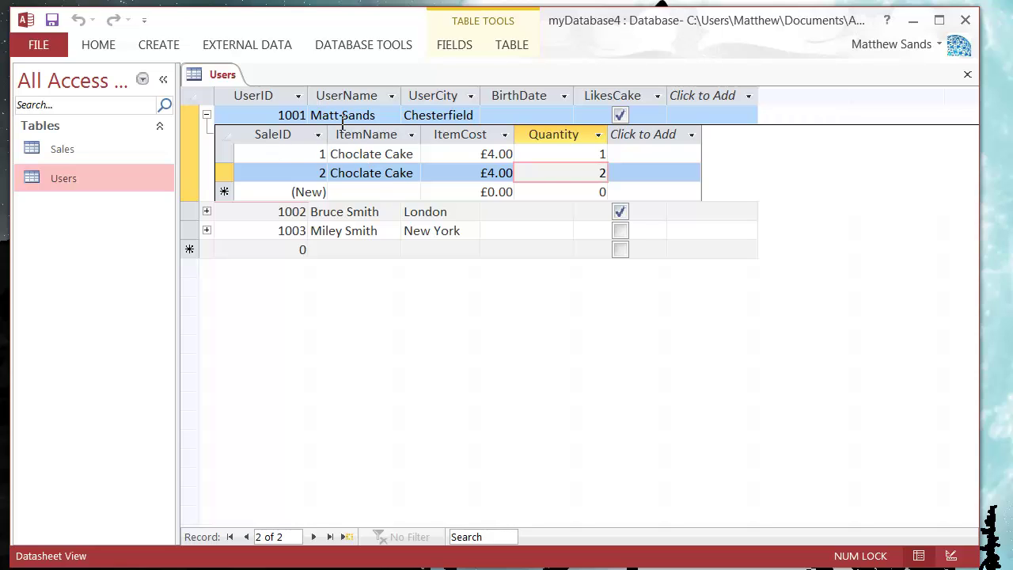
Expand and collapse the sales subdatasheets of users 1001, 1002 and 1003, leaving 1003's open
click(207, 116)
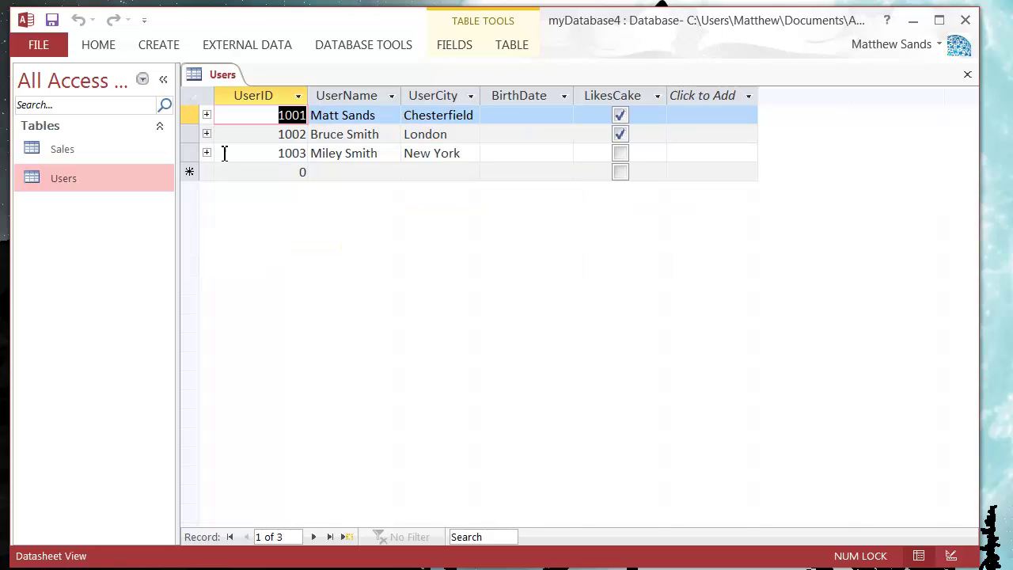
click(206, 135)
click(207, 135)
click(206, 154)
click(208, 153)
click(206, 115)
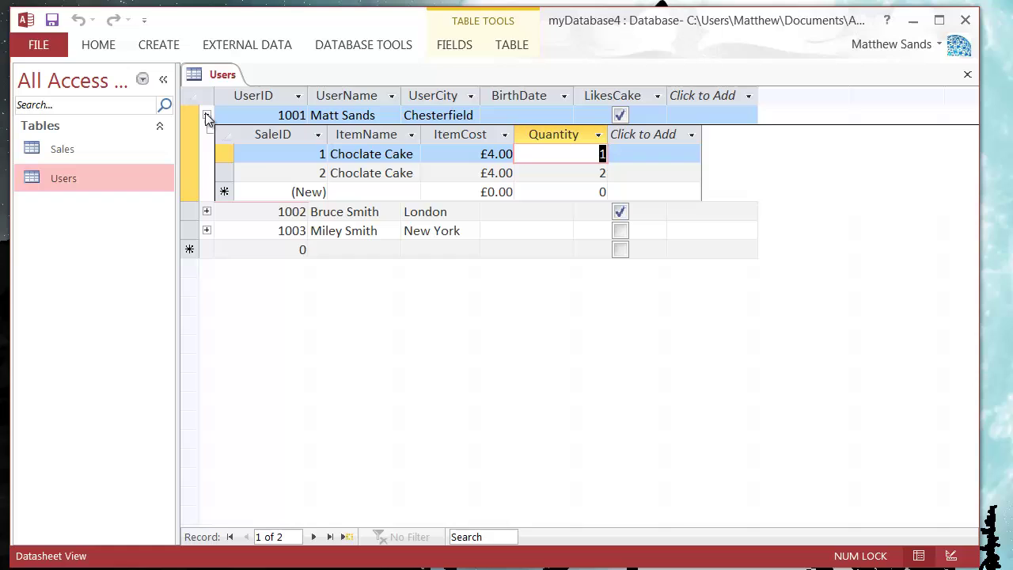
click(281, 192)
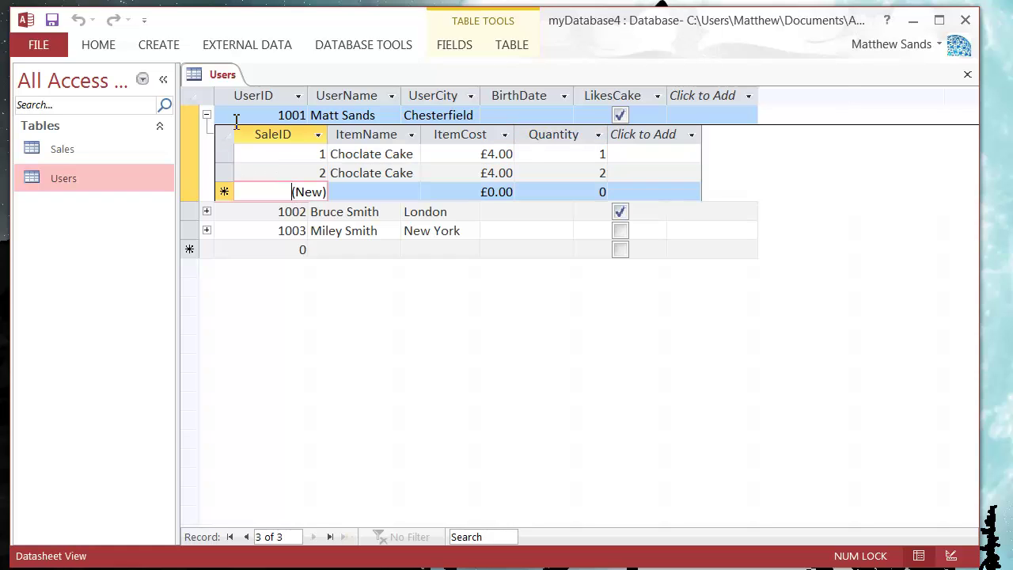
click(206, 115)
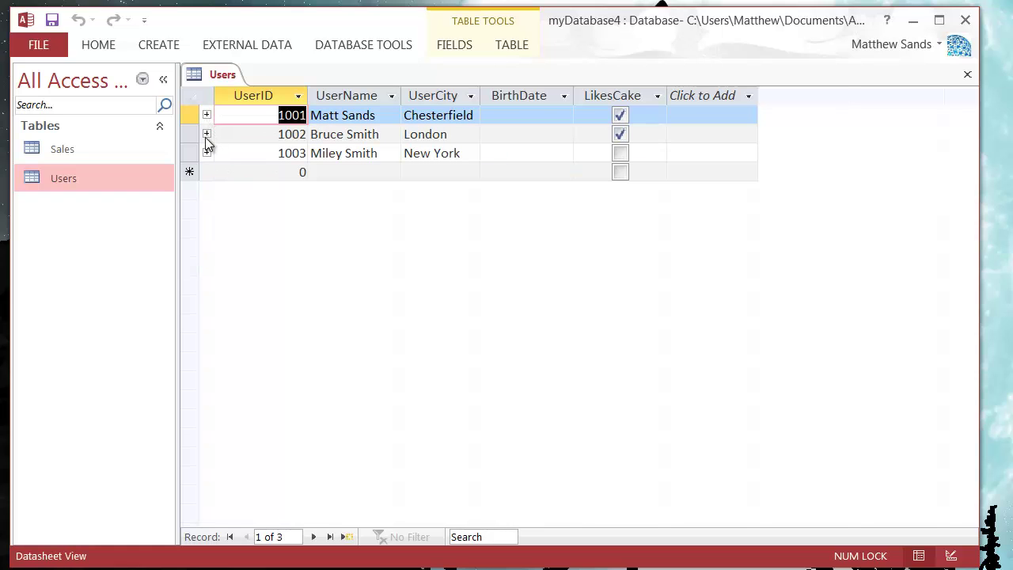
click(207, 152)
Enter a Crispies sale at £0.50 with quantity 1 under user 1003, then collapse it
click(282, 193)
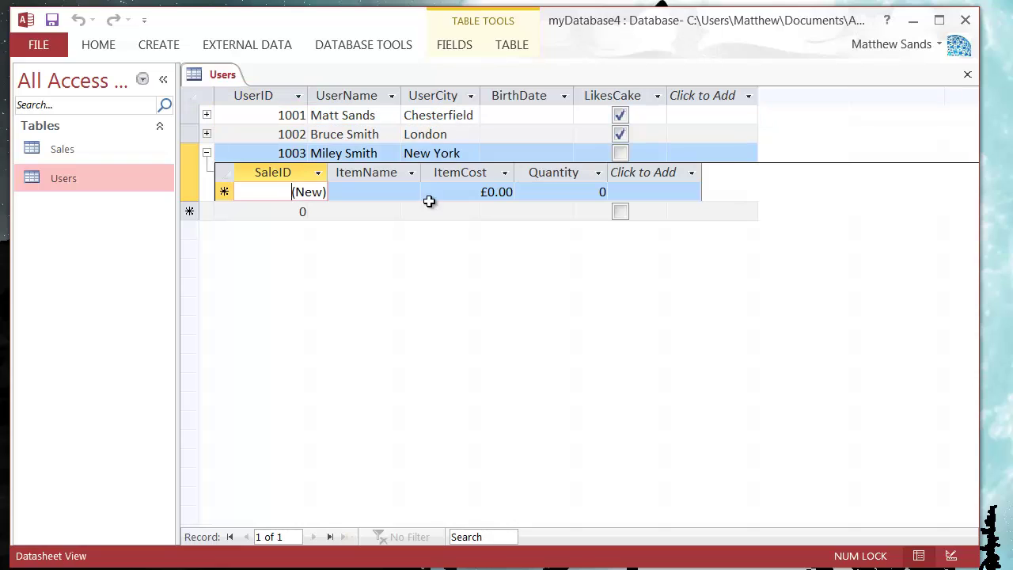
click(382, 192)
text(C)
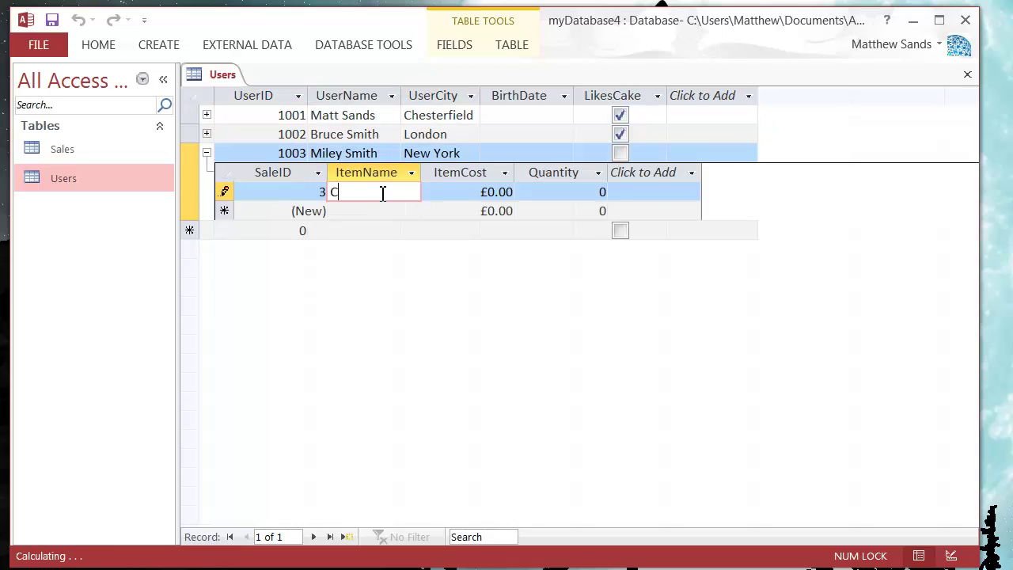
text(rispie)
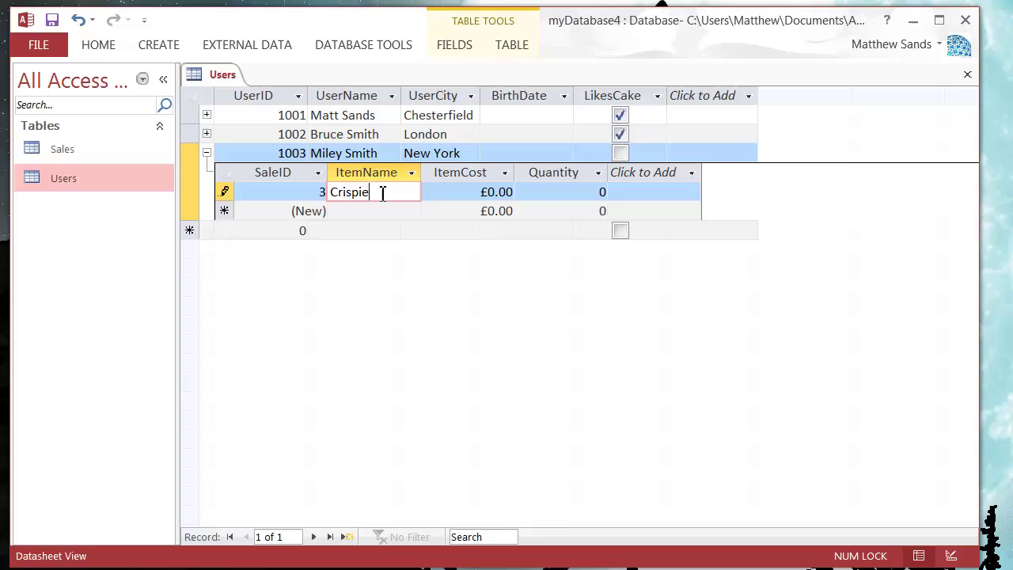
text(s)
key(Tab)
click(491, 192)
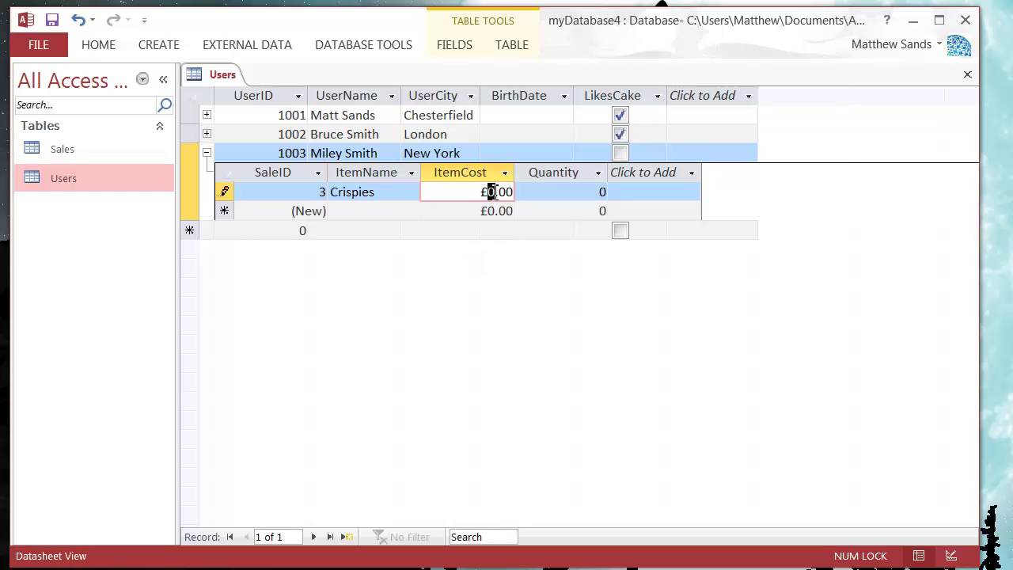
drag(499, 192, 529, 193)
text(50)
key(Tab)
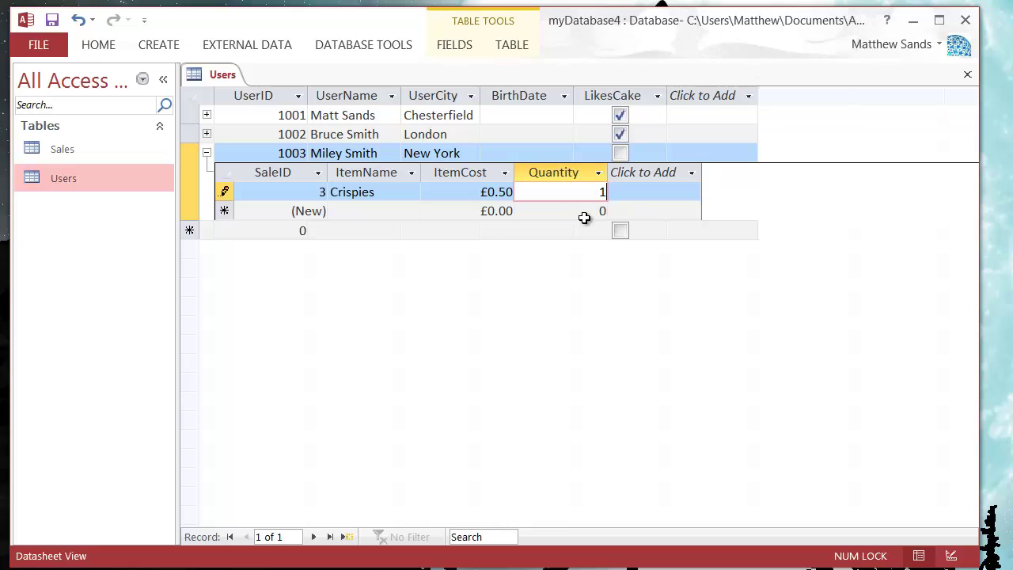
text(1)
key(Tab)
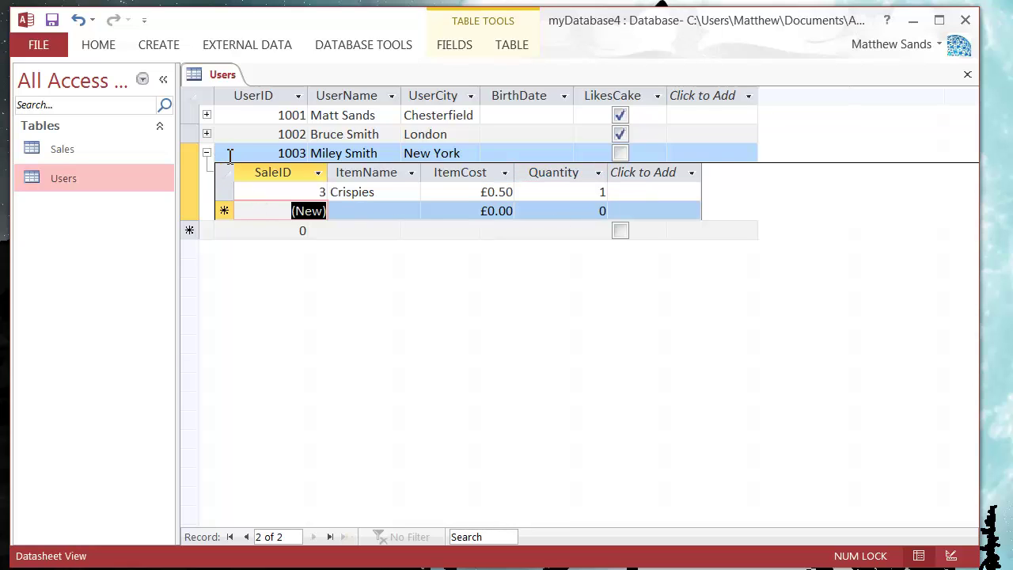
click(208, 152)
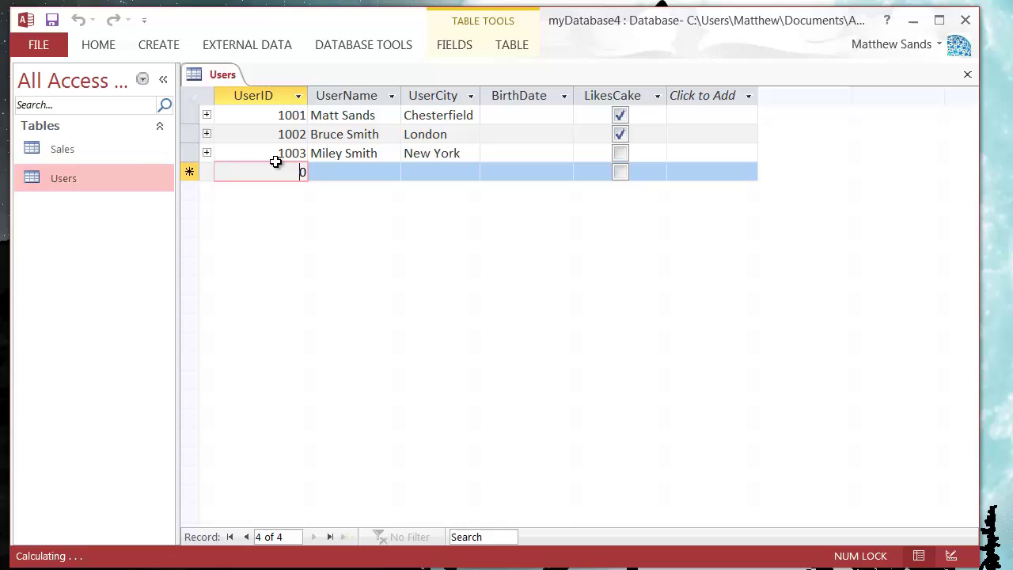
Open the Sales table to check the new Crispies row for UserID 1003, then close it
click(92, 151)
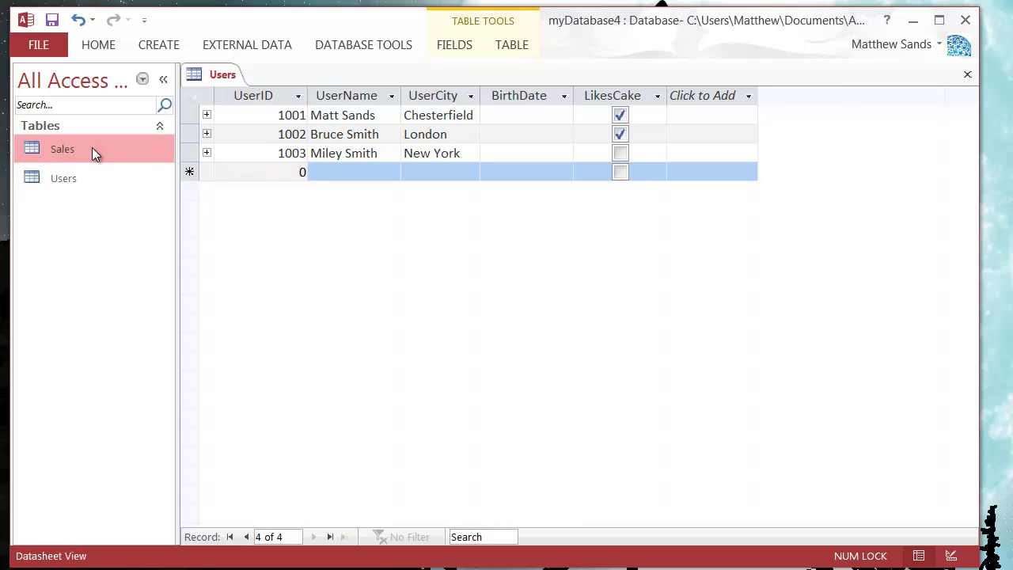
right_click(92, 149)
click(134, 160)
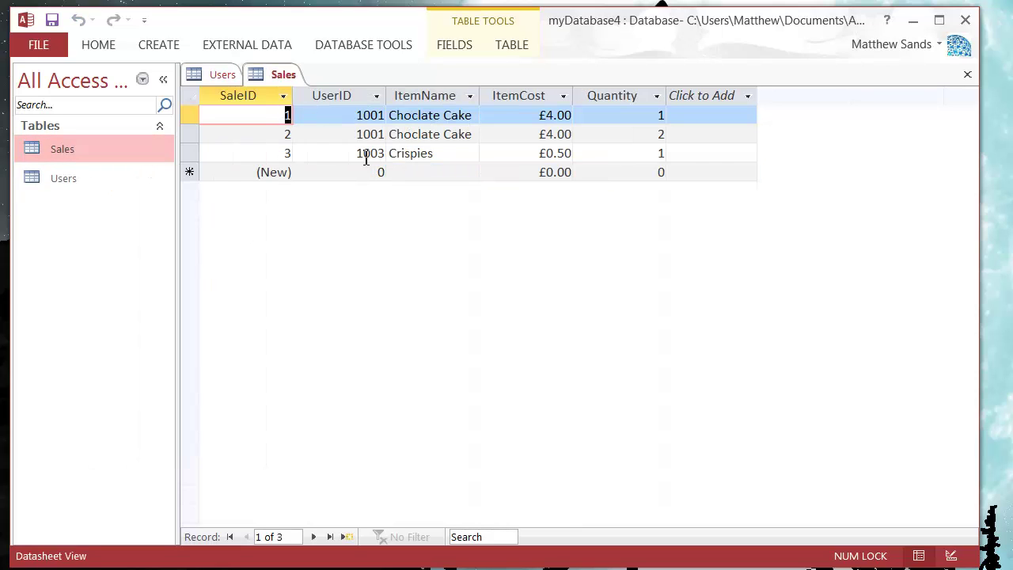
right_click(263, 76)
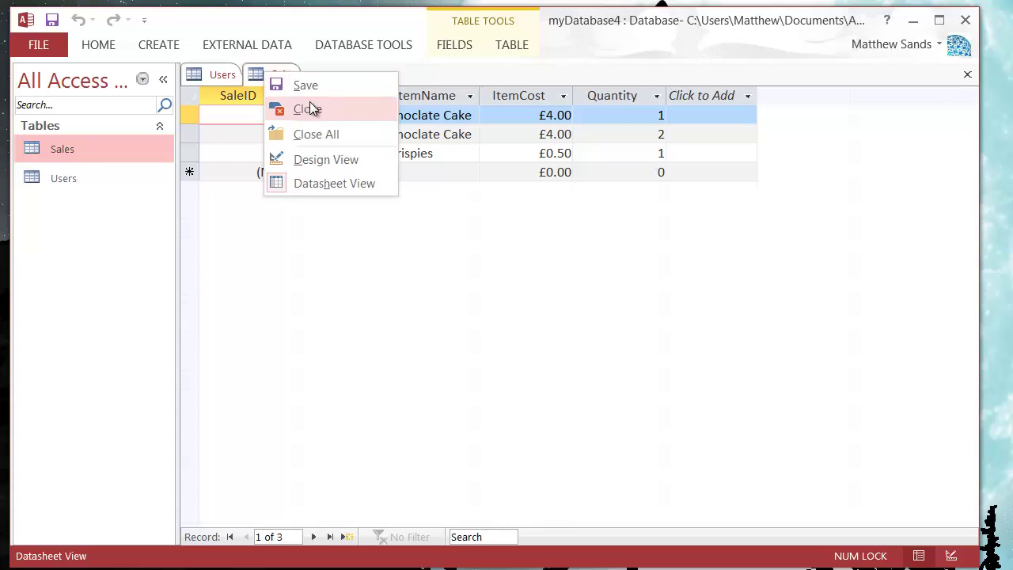
click(309, 106)
Review users 1001 and 1002 in the Users table, expanding and collapsing 1001's sales
click(206, 116)
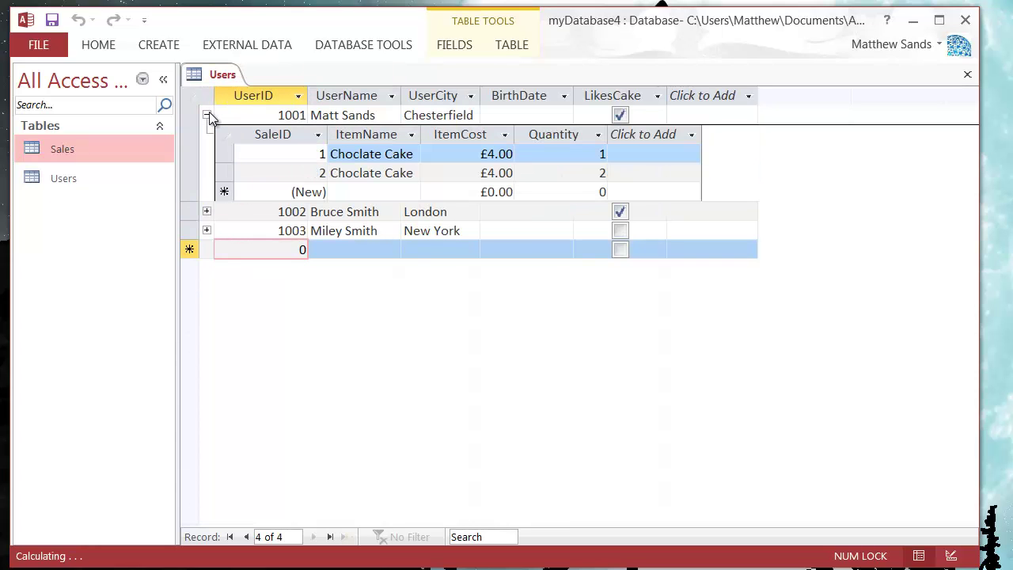
click(206, 116)
click(261, 141)
click(260, 121)
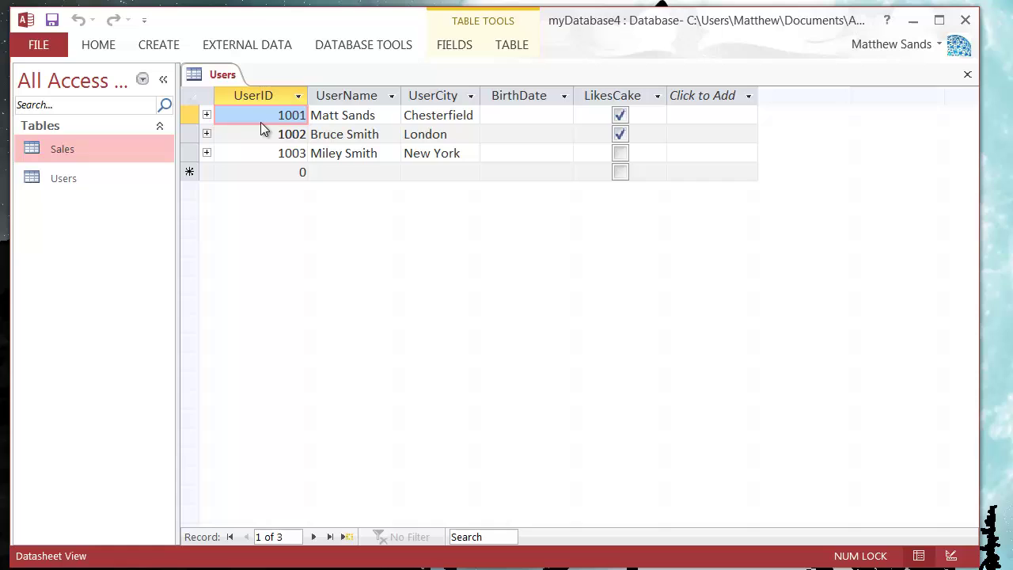
click(261, 137)
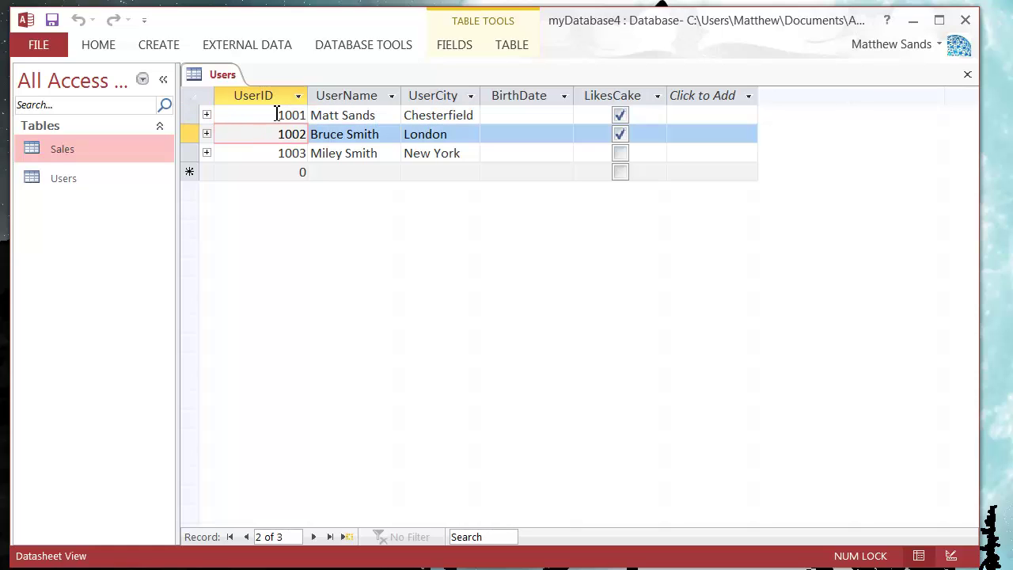
click(277, 116)
click(205, 115)
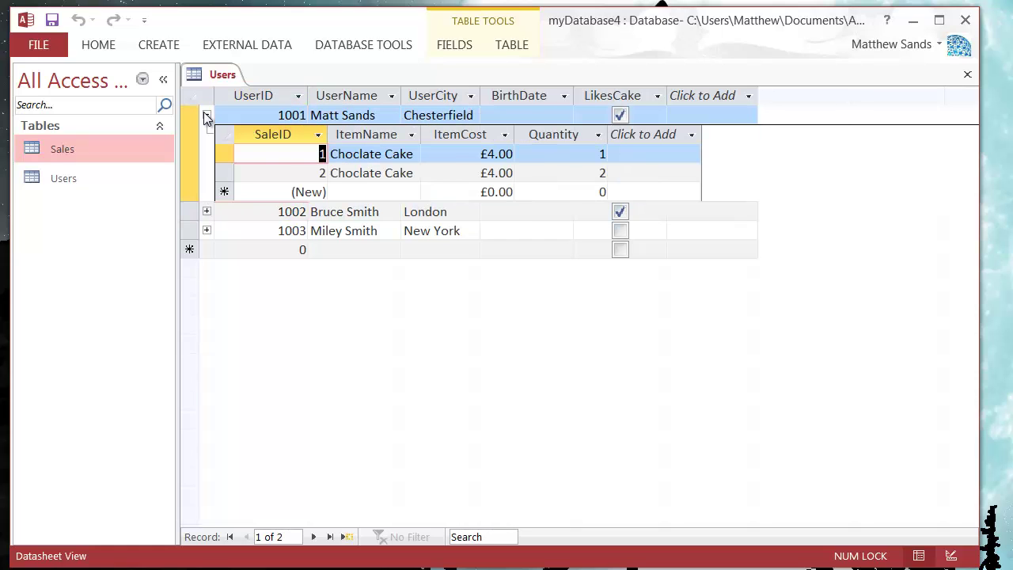
click(205, 116)
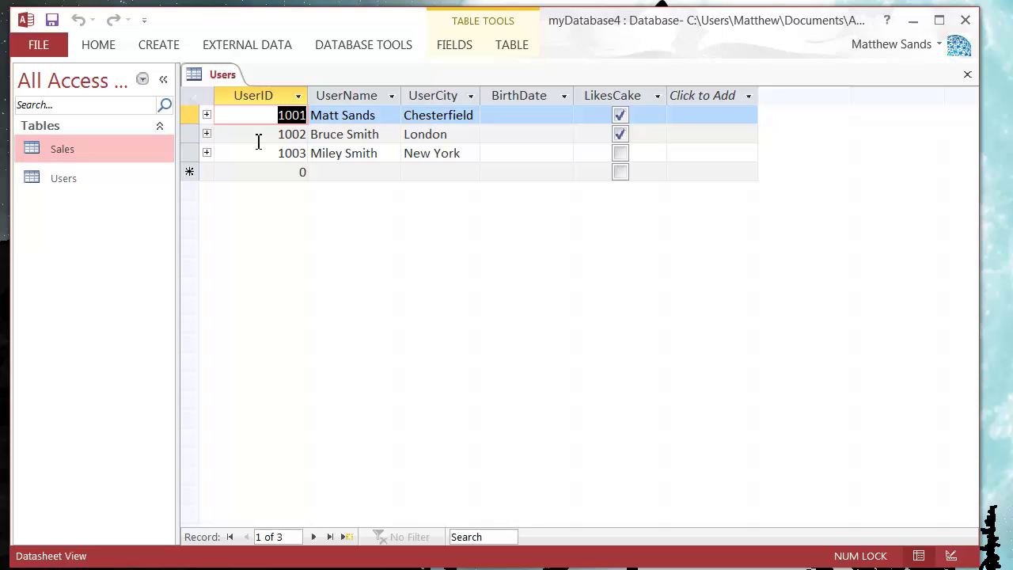
Close the Users table, then reopen Sales and bring up its close option
right_click(226, 74)
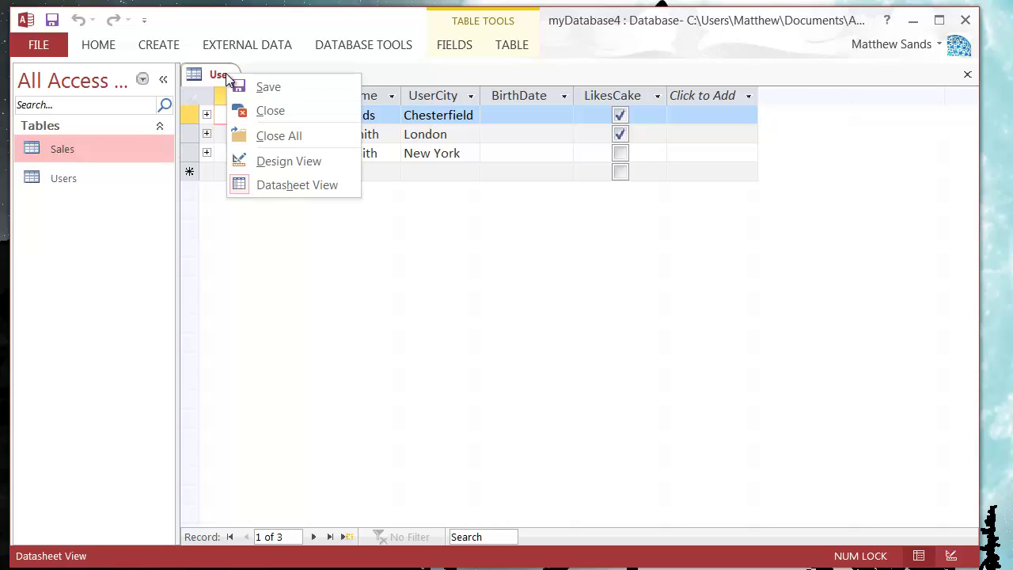
click(280, 111)
double_click(81, 155)
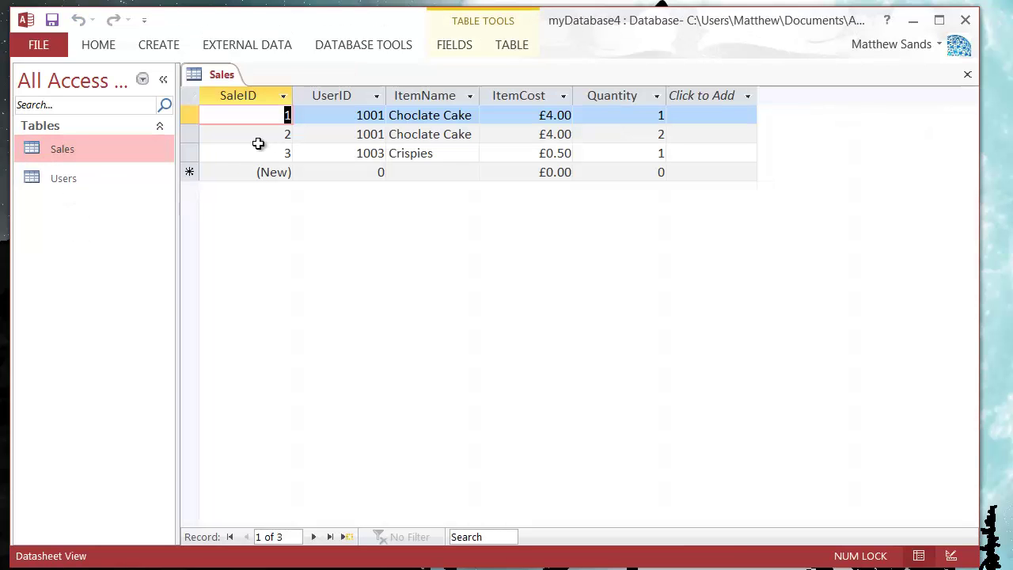
right_click(207, 74)
click(265, 110)
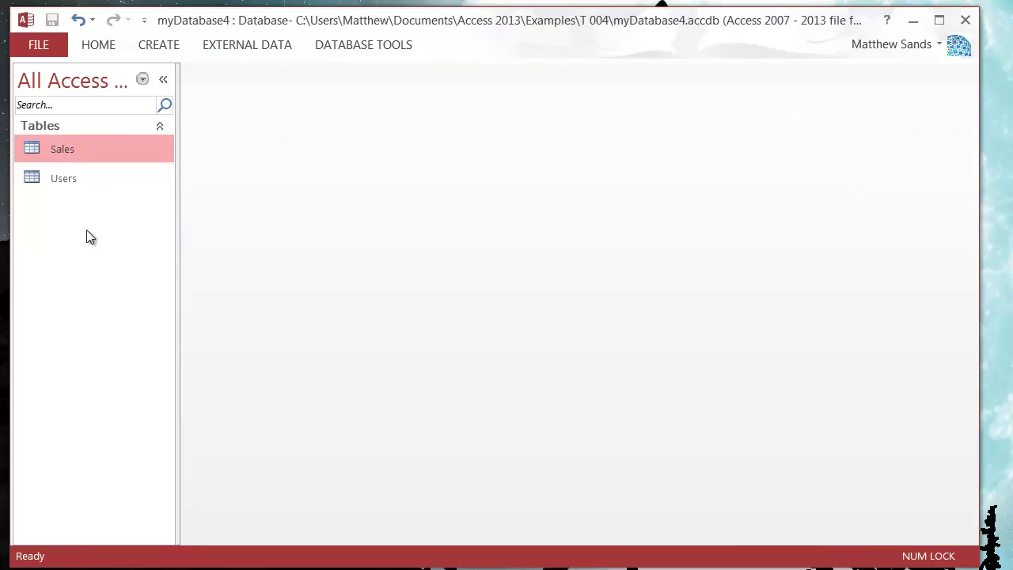